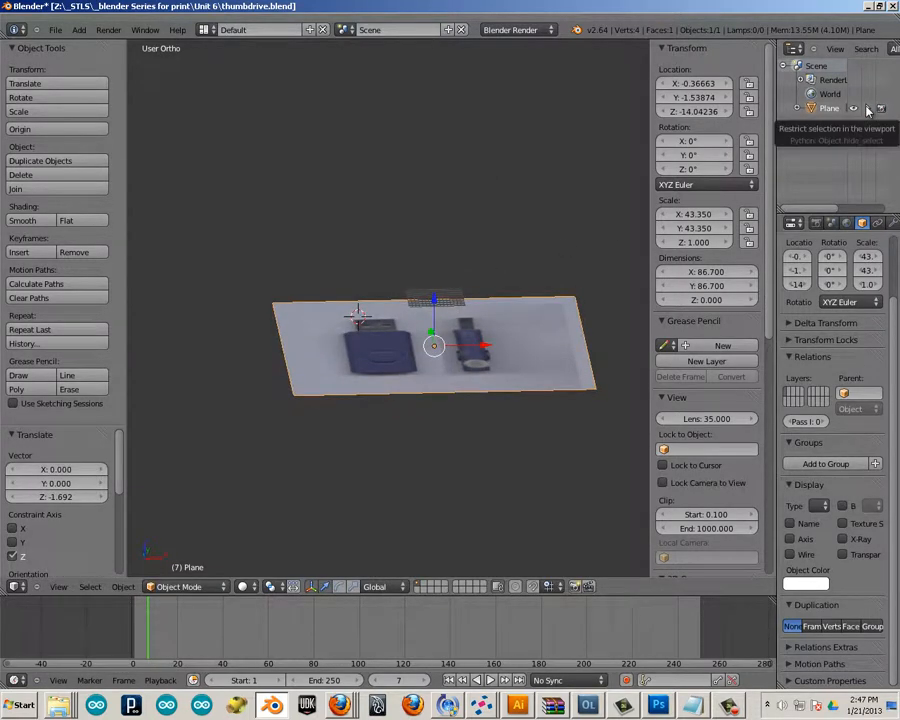
# - Make the reference image plane unselectable in the viewport and deselect everything
pyautogui.click(867, 109)
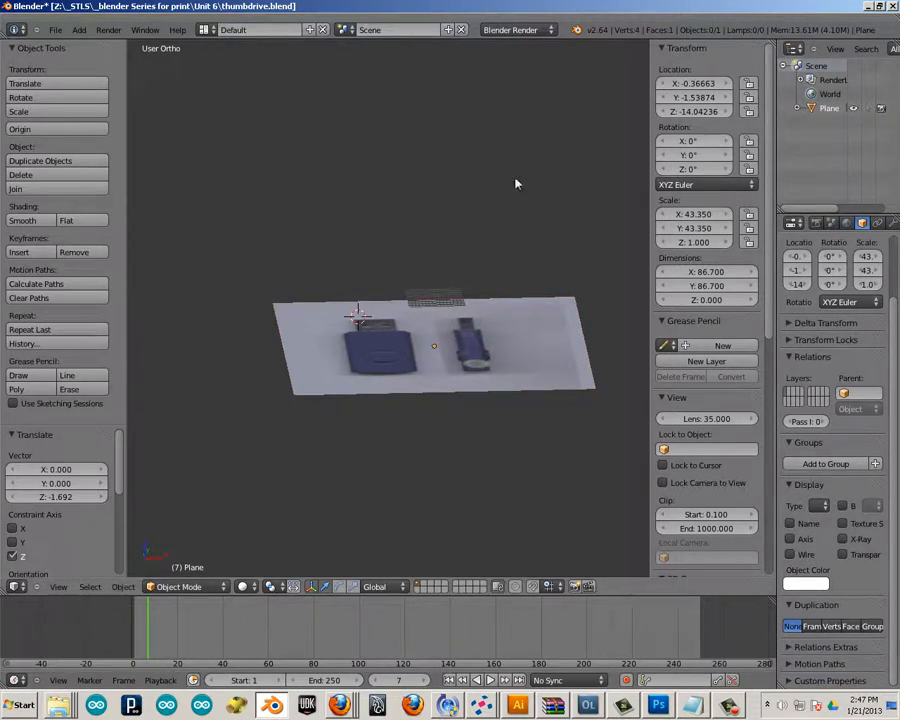
pyautogui.press('a')
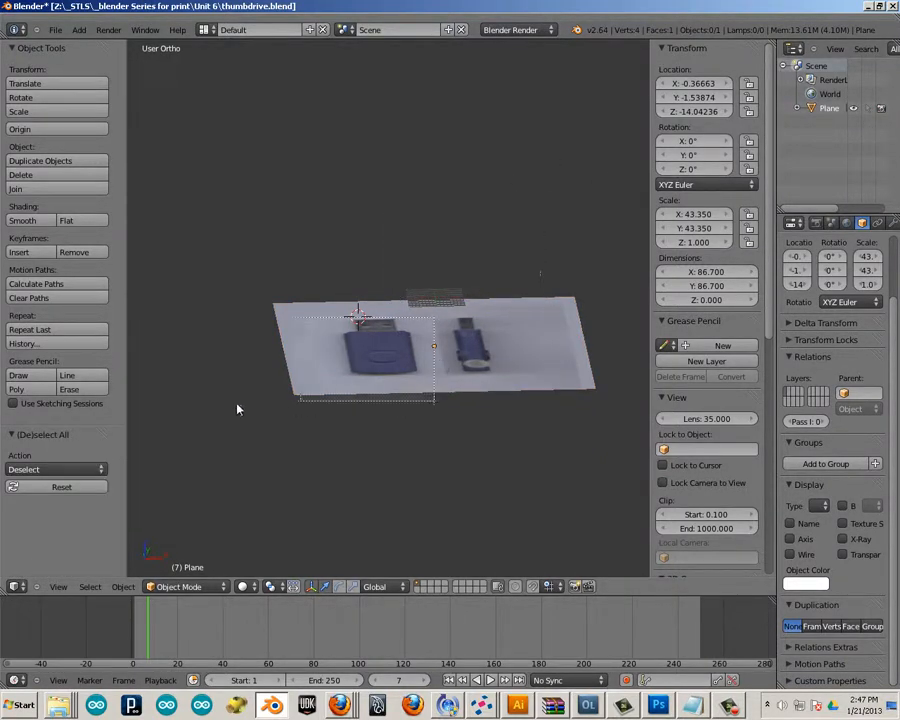
# - Add a cube and move it just above the USB connector in the front-view reference image
pyautogui.moveTo(394, 368); pyautogui.dragTo(408, 402, button='middle')
pyautogui.keyDown('ctrl'); pyautogui.moveTo(408, 402); pyautogui.dragTo(463, 419, button='middle'); pyautogui.keyUp('ctrl')
pyautogui.moveTo(331, 402); pyautogui.dragTo(352, 358, button='middle')
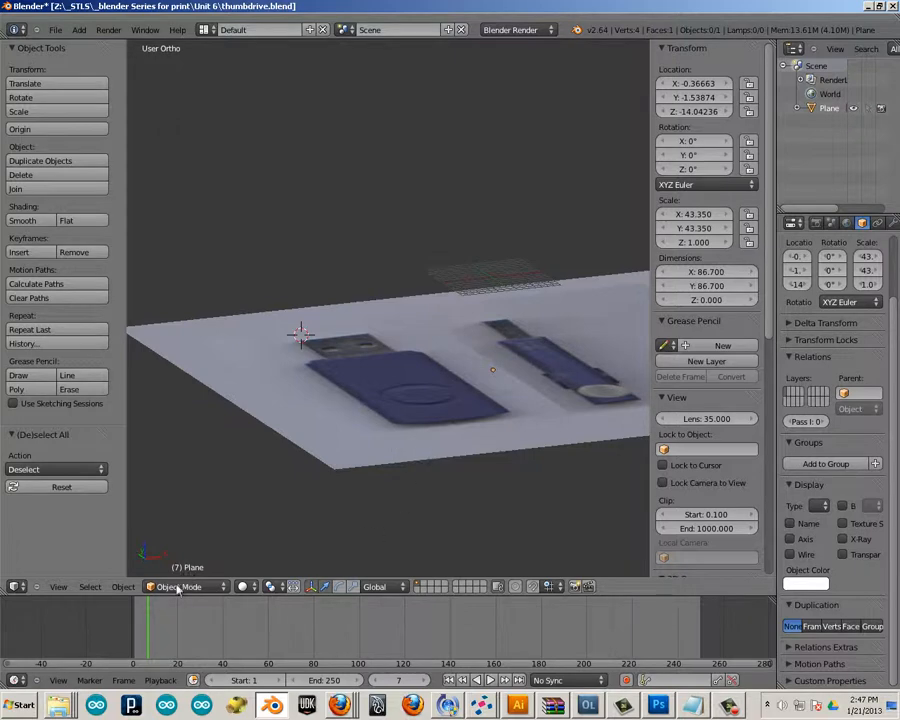
pyautogui.click(79, 29)
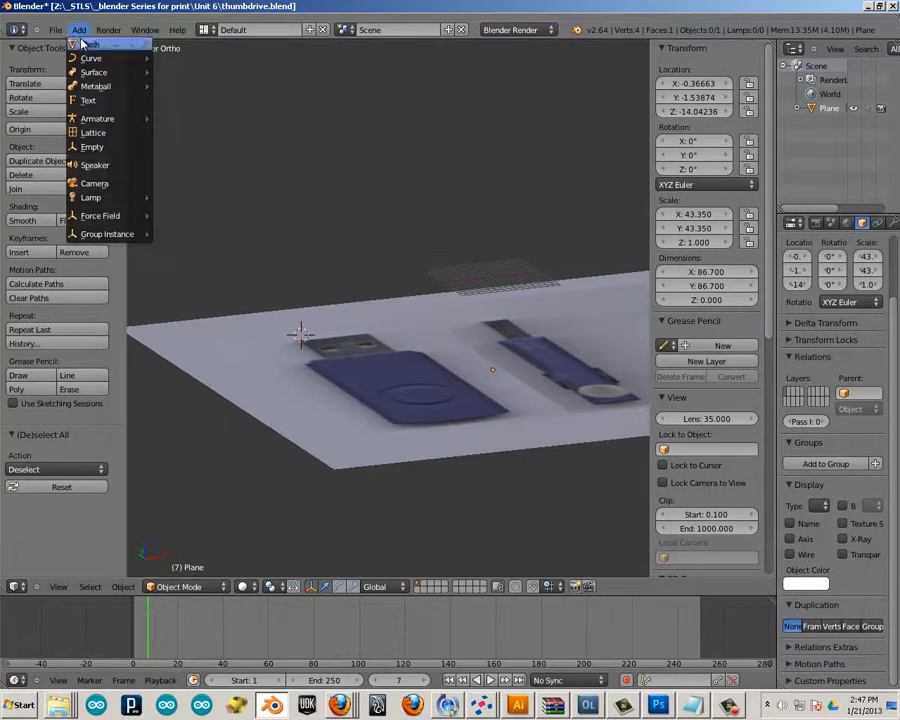
pyautogui.moveTo(95, 44)
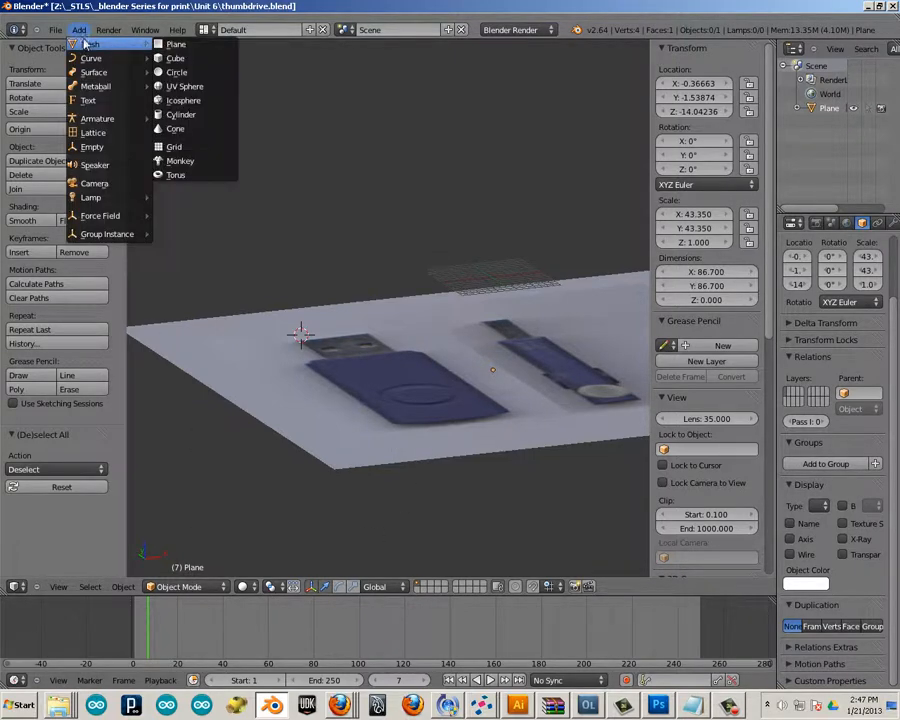
pyautogui.click(186, 59)
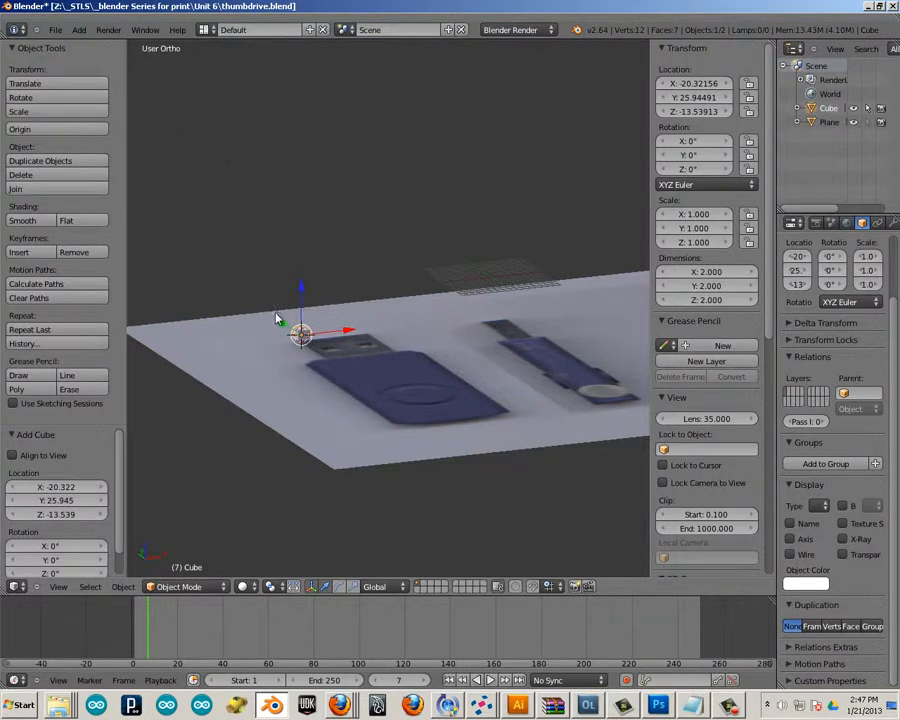
pyautogui.moveTo(277, 318); pyautogui.dragTo(398, 341)
pyautogui.moveTo(351, 304); pyautogui.dragTo(360, 290)
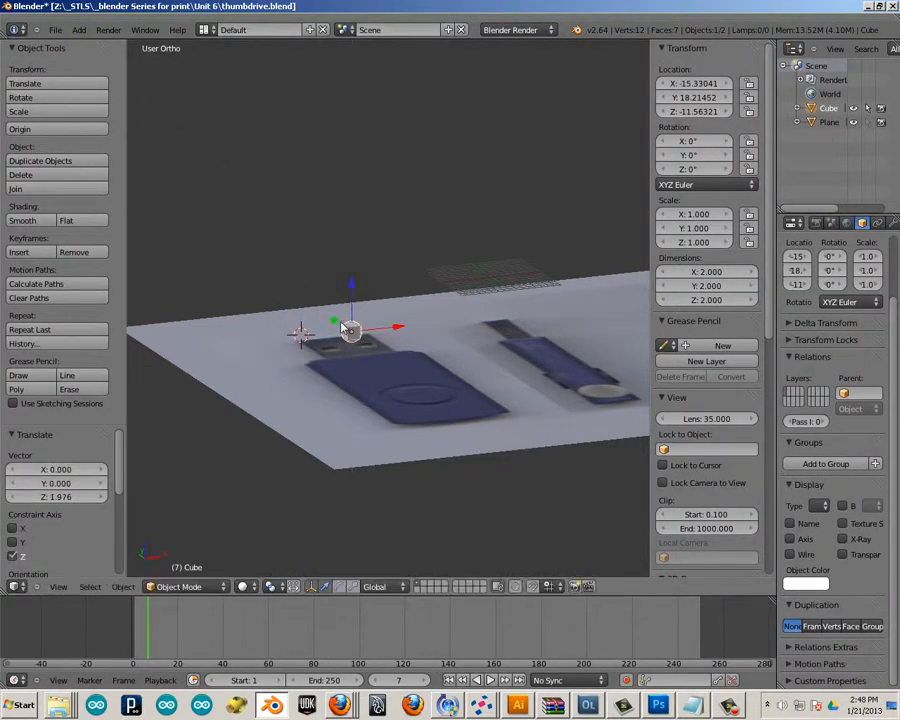
# - From the top view, scale the cube along X to about 12.1 and move it along X over the USB connector
pyautogui.scroll(4, 422, 366)
pyautogui.press('KP_7')
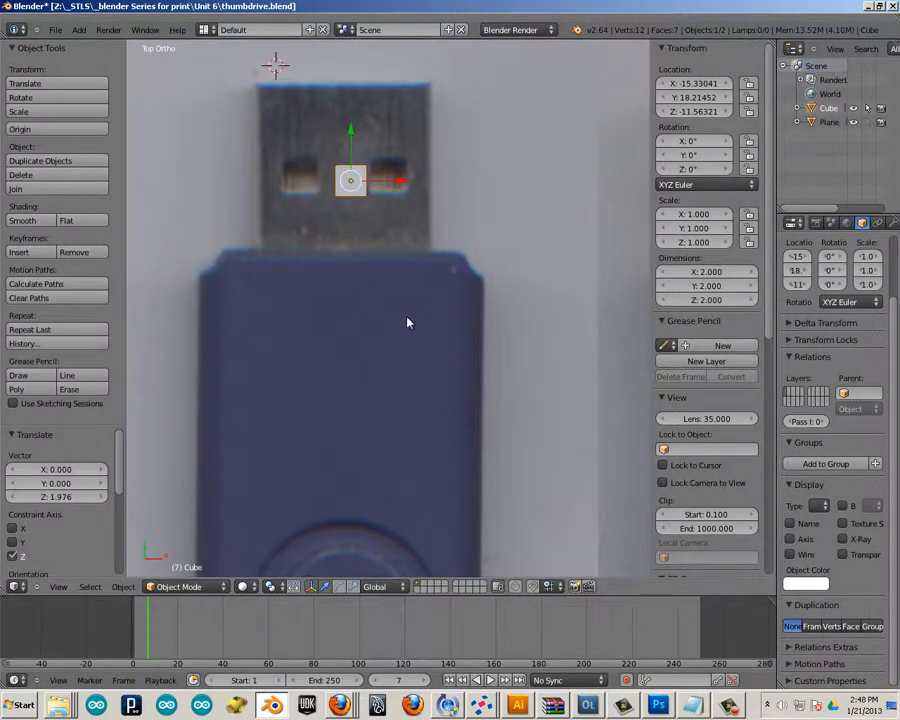
pyautogui.scroll(-2, 291, 373)
pyautogui.scroll(2, 330, 358)
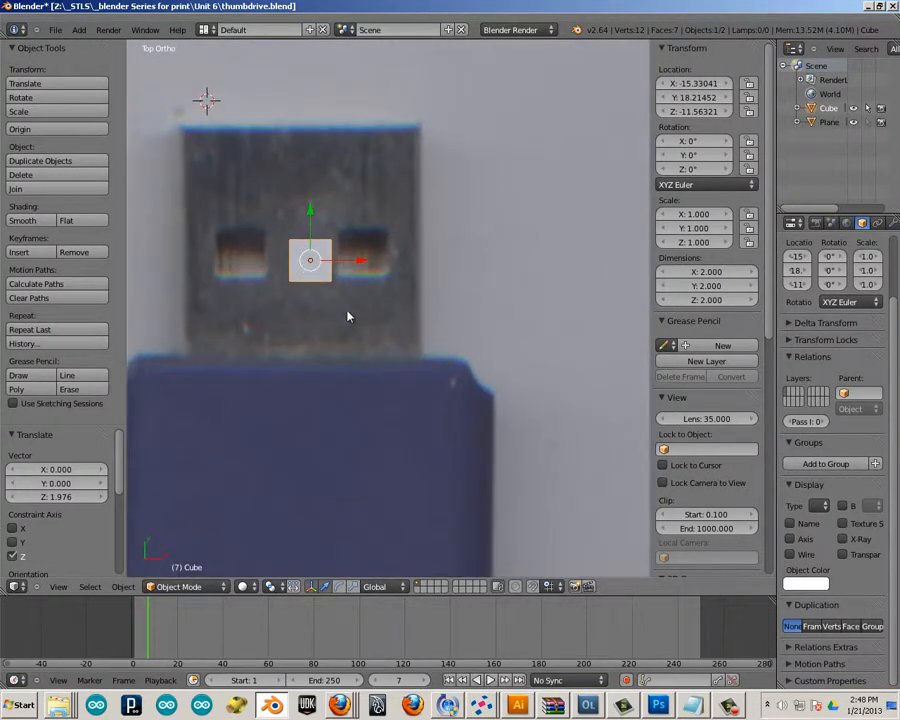
pyautogui.press('s')
pyautogui.press('x')
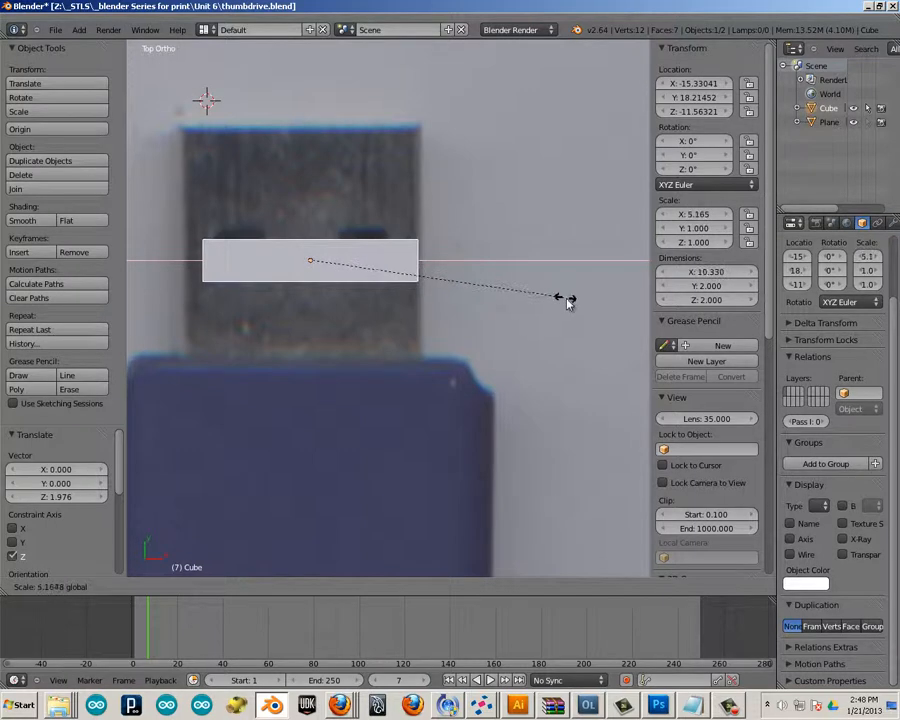
pyautogui.click(608, 315)
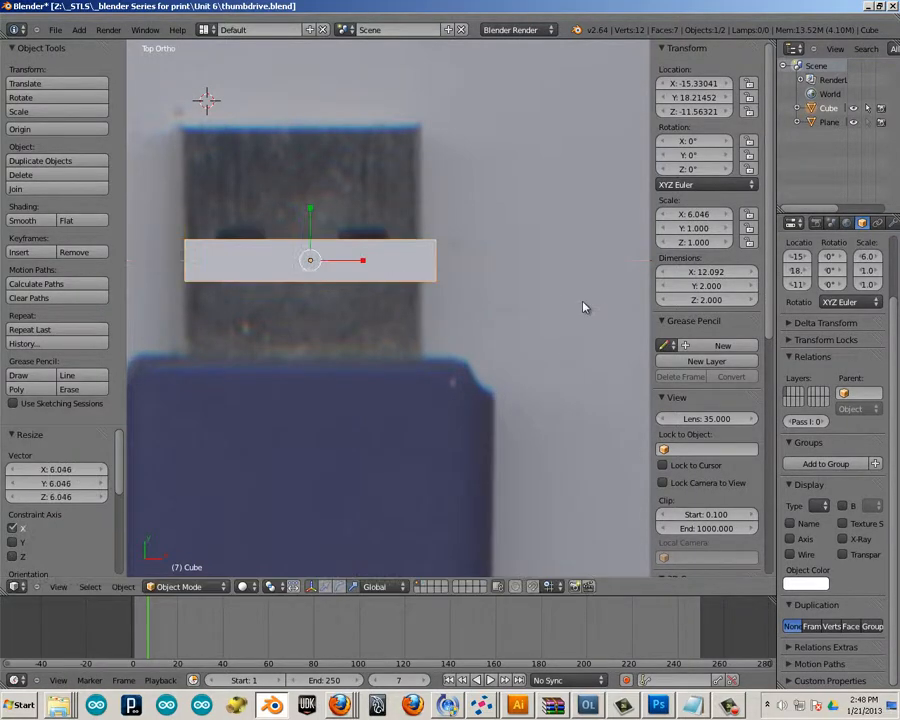
pyautogui.press('g')
pyautogui.press('x')
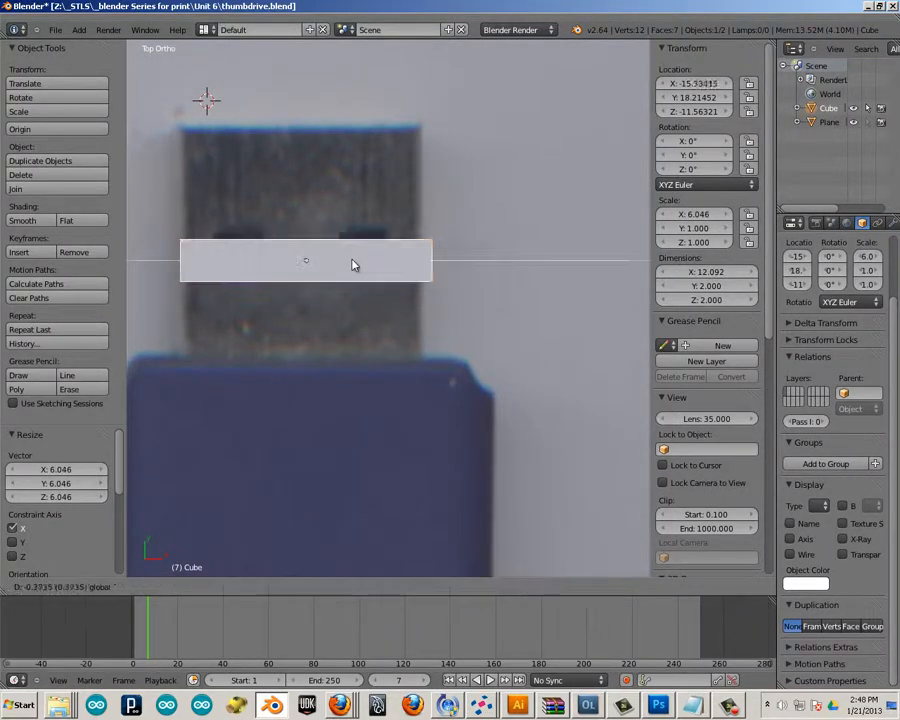
pyautogui.click(348, 265)
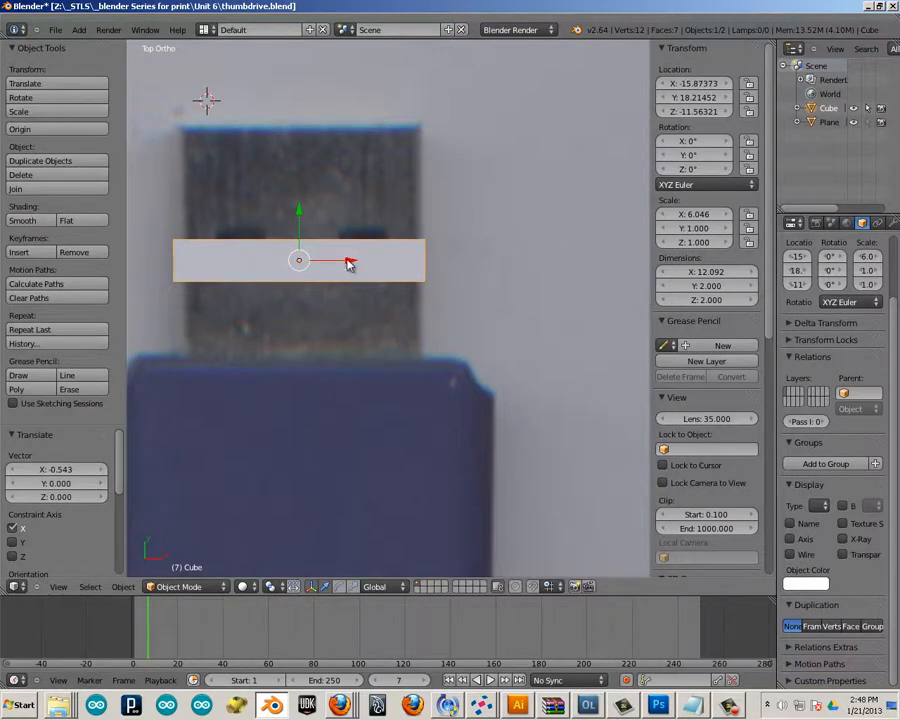
# - Stretch the cube along Y to about 13.3 and move it along Y to about 19.23, covering the connector
pyautogui.moveTo(298, 211); pyautogui.dragTo(287, 110)
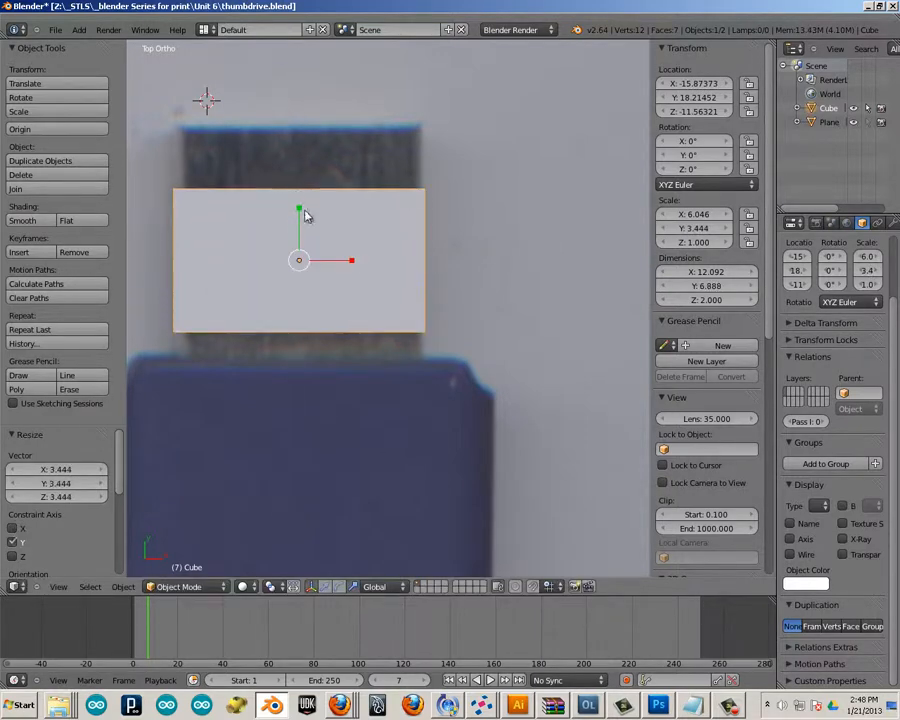
pyautogui.moveTo(299, 207)
pyautogui.mouseDown()
pyautogui.moveTo(300, 172)
pyautogui.moveTo(297, 195)
pyautogui.mouseUp()
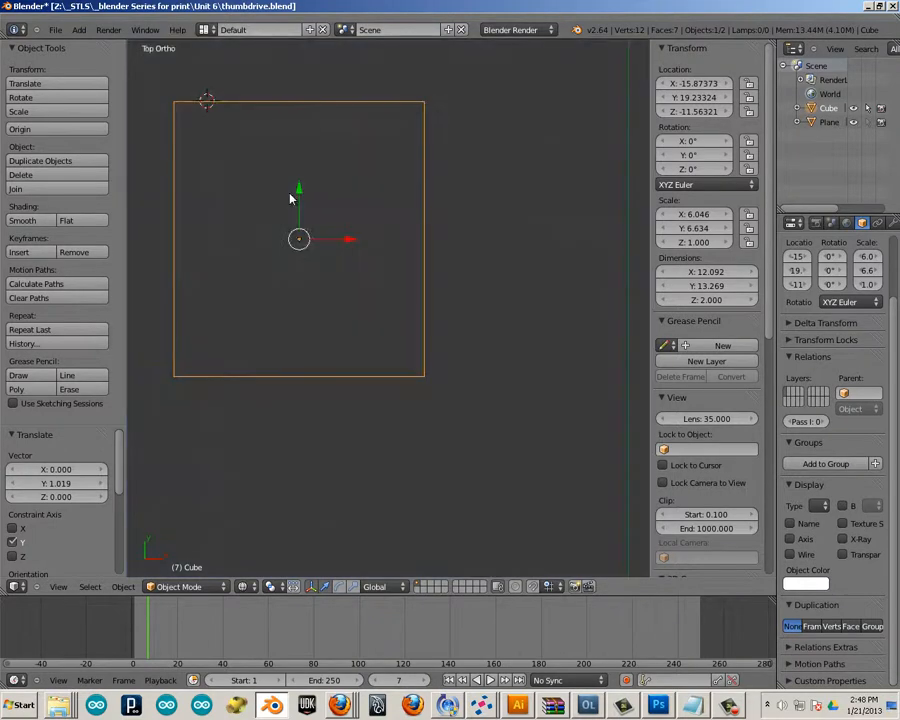
# - Display the cube as a wireframe so the reference image shows through it
pyautogui.scroll(-4, 289, 200)
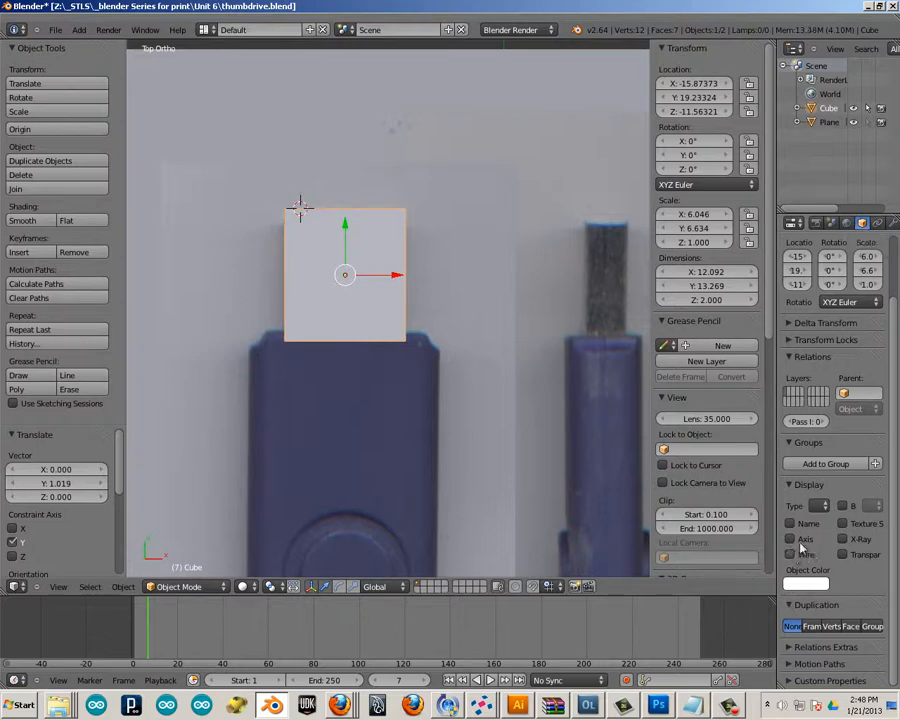
pyautogui.click(819, 505)
pyautogui.click(787, 477)
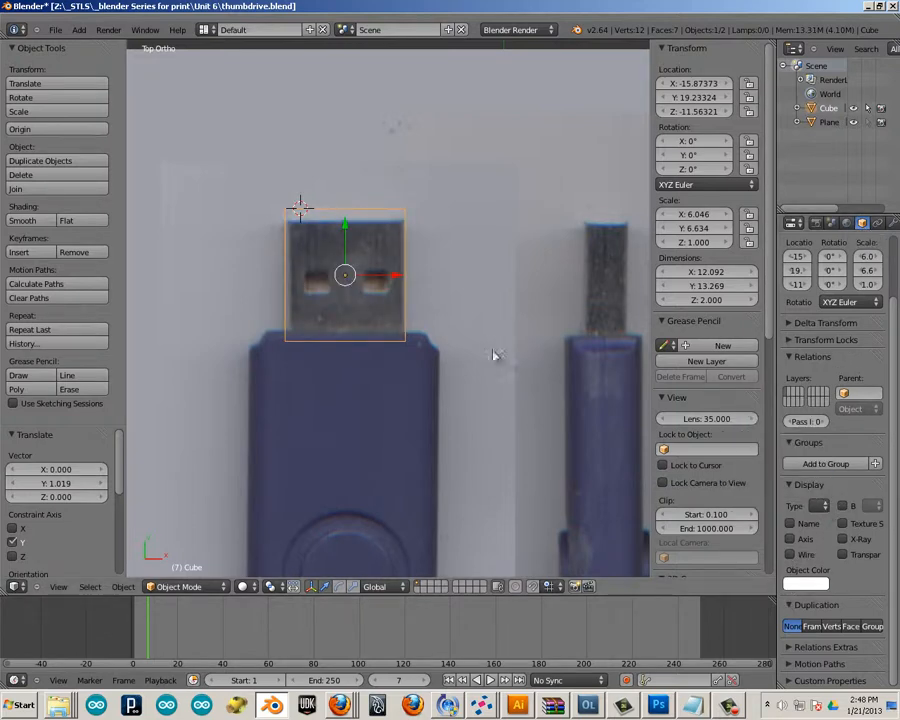
# - In Edit Mode, move the cube's left, top and bottom faces inward toward the outline of the USB connector
pyautogui.keyDown('shift'); pyautogui.moveTo(493, 355); pyautogui.dragTo(536, 440, button='middle'); pyautogui.keyUp('shift')
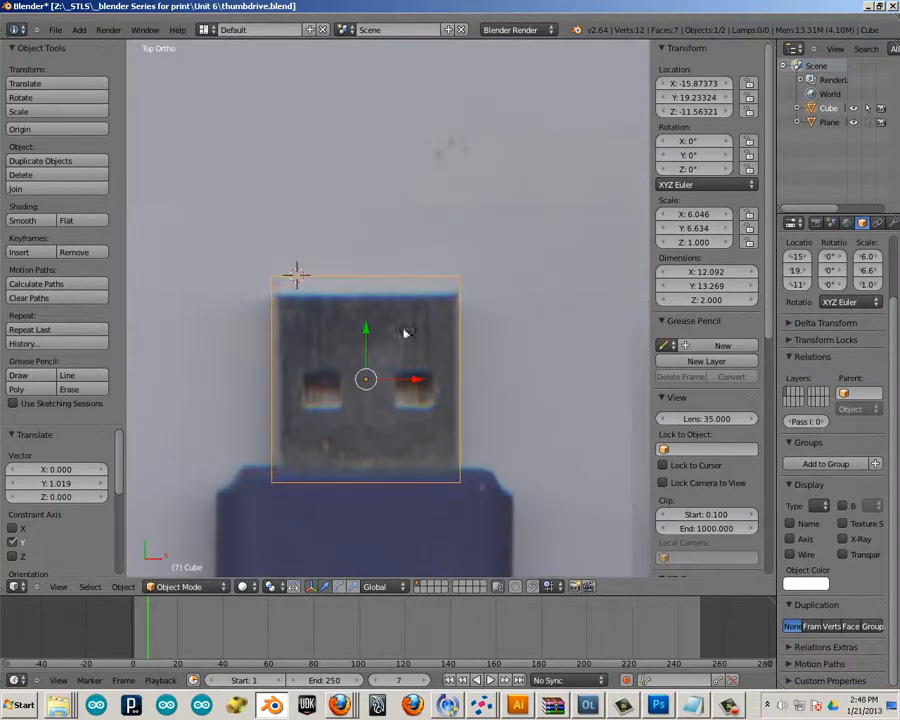
pyautogui.press('Tab')
pyautogui.press('Tab')
pyautogui.press('Tab')
pyautogui.rightClick(270, 379)
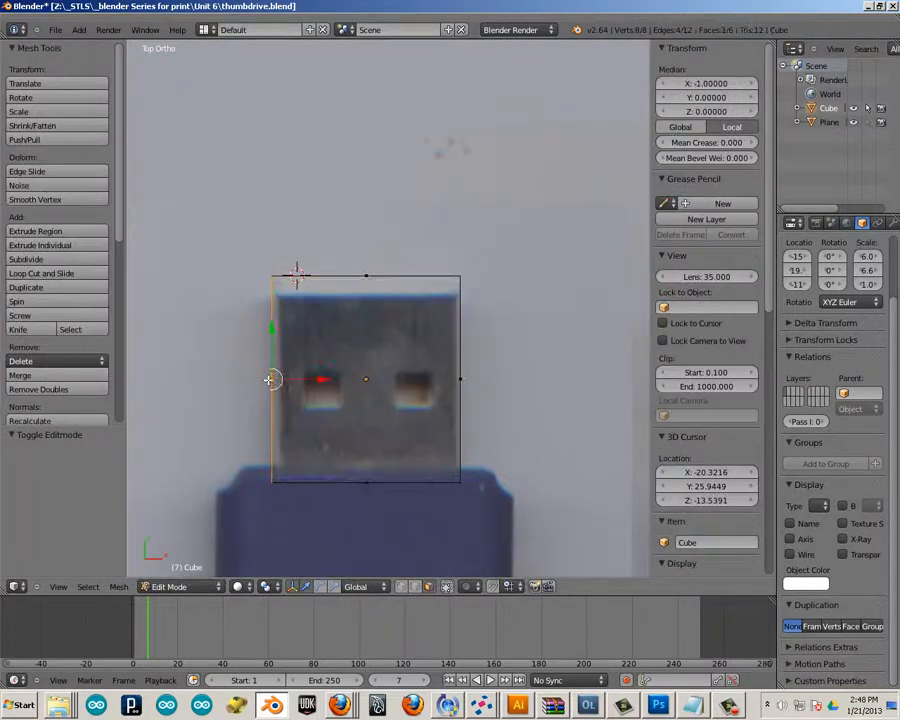
pyautogui.moveTo(320, 378); pyautogui.dragTo(322, 378)
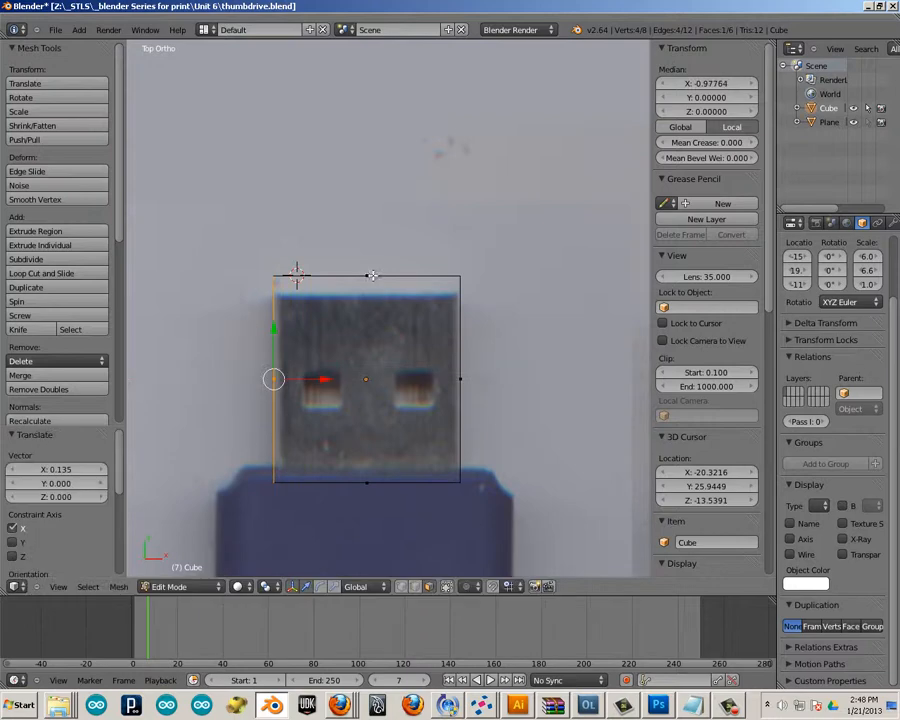
pyautogui.rightClick(366, 275)
pyautogui.moveTo(367, 231); pyautogui.dragTo(367, 243)
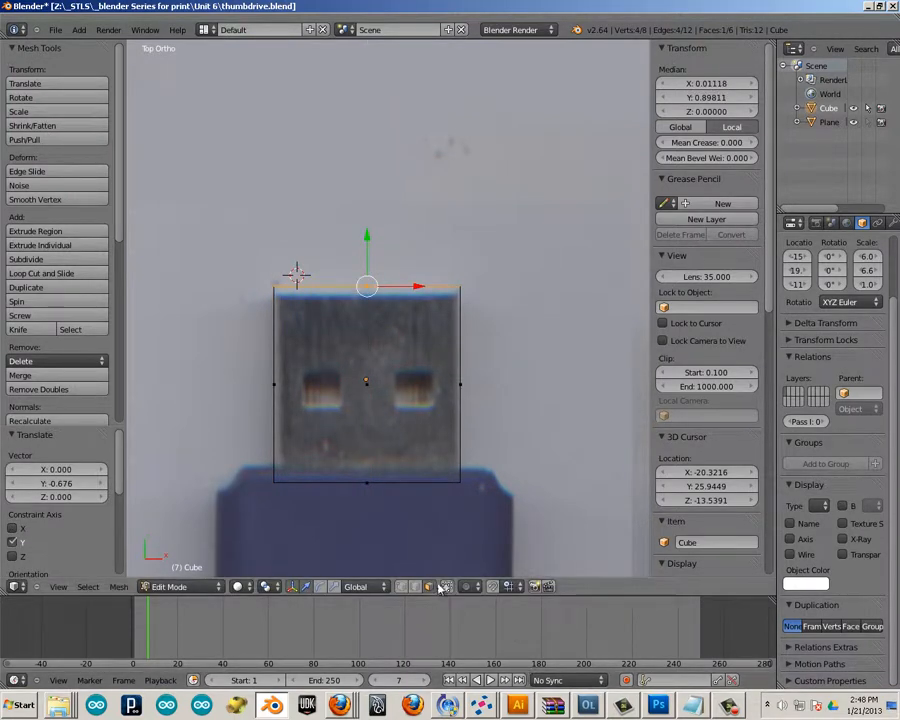
pyautogui.rightClick(366, 481)
pyautogui.moveTo(365, 432); pyautogui.dragTo(364, 427)
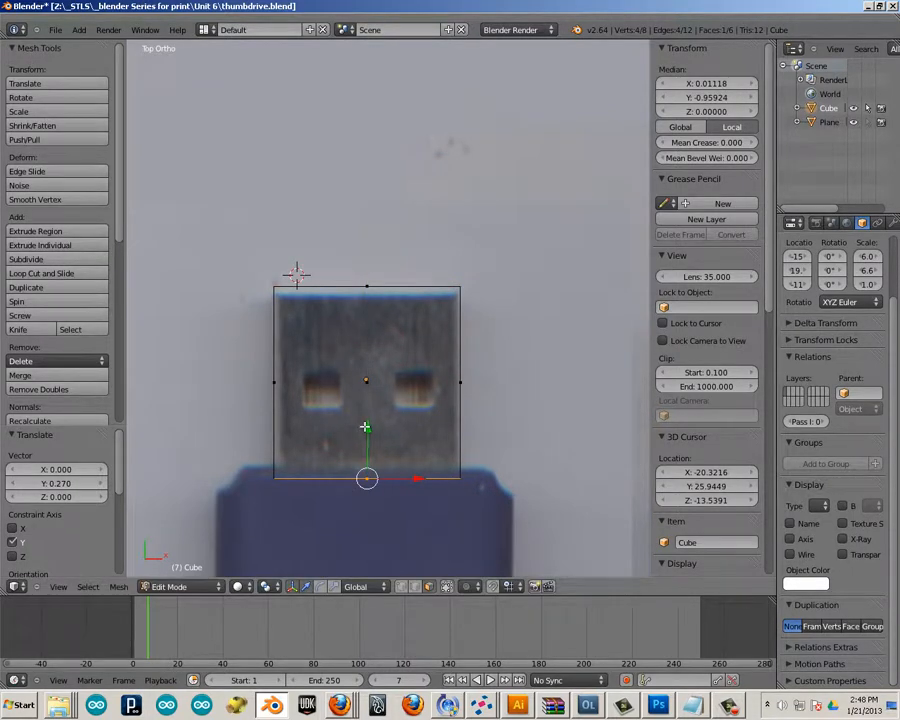
# - Adjust all four side faces to leave a slight margin around the connector, about 12.54 by 11.78, and return to Object Mode
pyautogui.rightClick(461, 384)
pyautogui.moveTo(498, 379); pyautogui.dragTo(504, 379)
pyautogui.rightClick(372, 287)
pyautogui.moveTo(371, 284)
pyautogui.mouseDown()
pyautogui.moveTo(370, 263)
pyautogui.moveTo(370, 272)
pyautogui.mouseUp()
pyautogui.rightClick(274, 380)
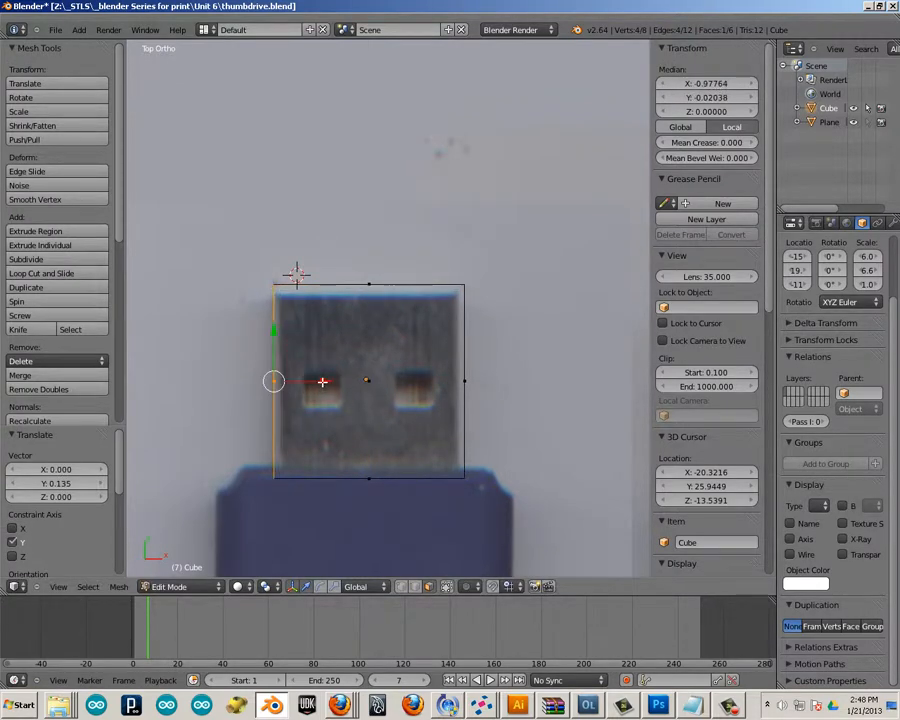
pyautogui.moveTo(320, 377); pyautogui.dragTo(313, 382)
pyautogui.rightClick(362, 476)
pyautogui.moveTo(366, 440); pyautogui.dragTo(370, 424)
pyautogui.press('Tab')
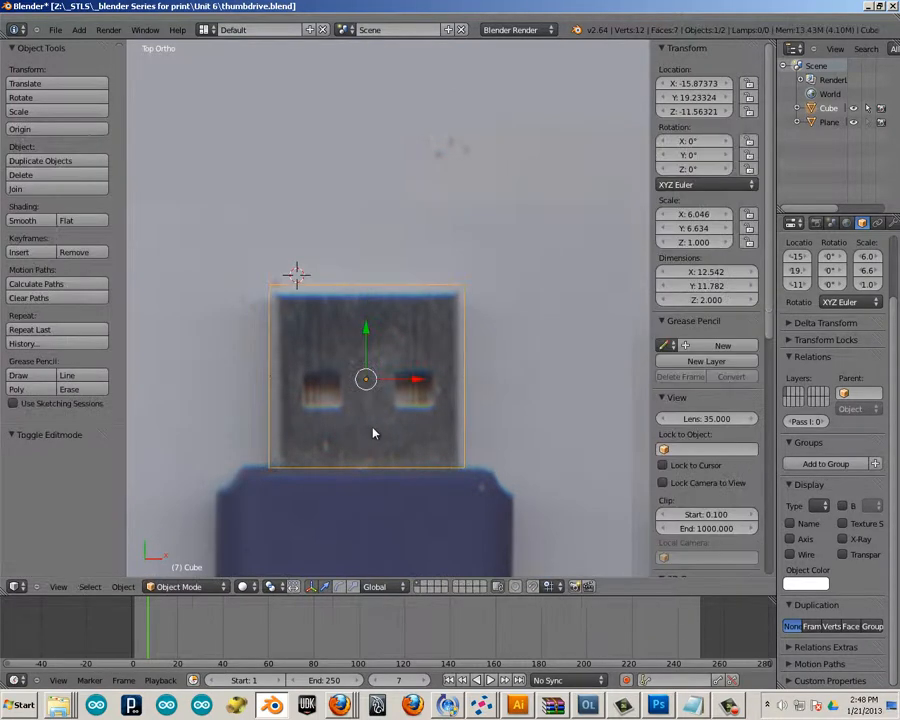
# - Move the cube along X to the side-view connector, at about X 7.81, and set its Y rotation to 90°
pyautogui.scroll(-5, 372, 430)
pyautogui.scroll(-1, 373, 437)
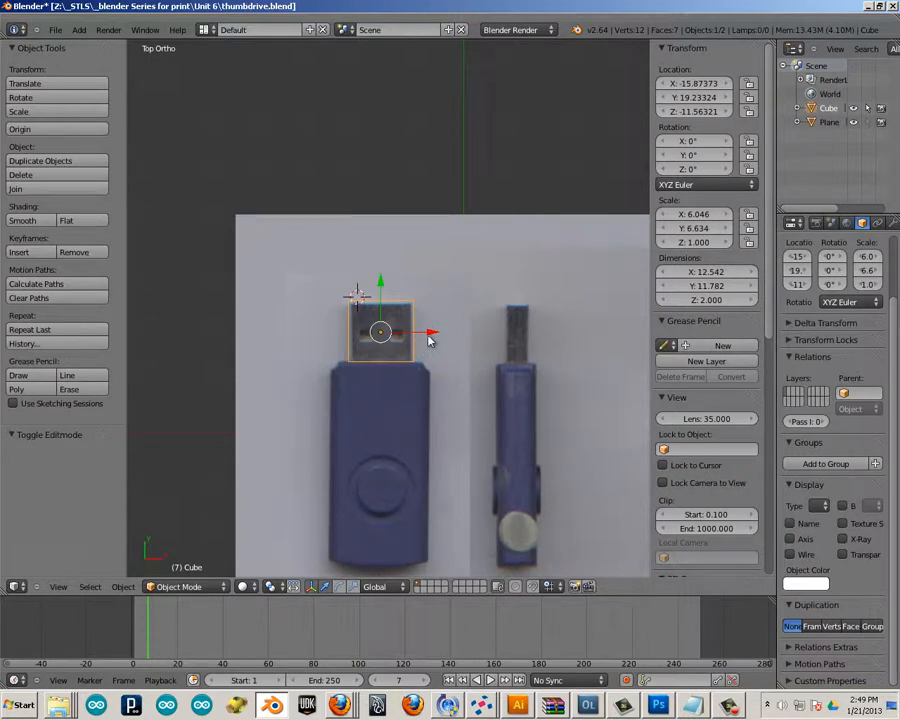
pyautogui.moveTo(430, 337); pyautogui.dragTo(552, 357)
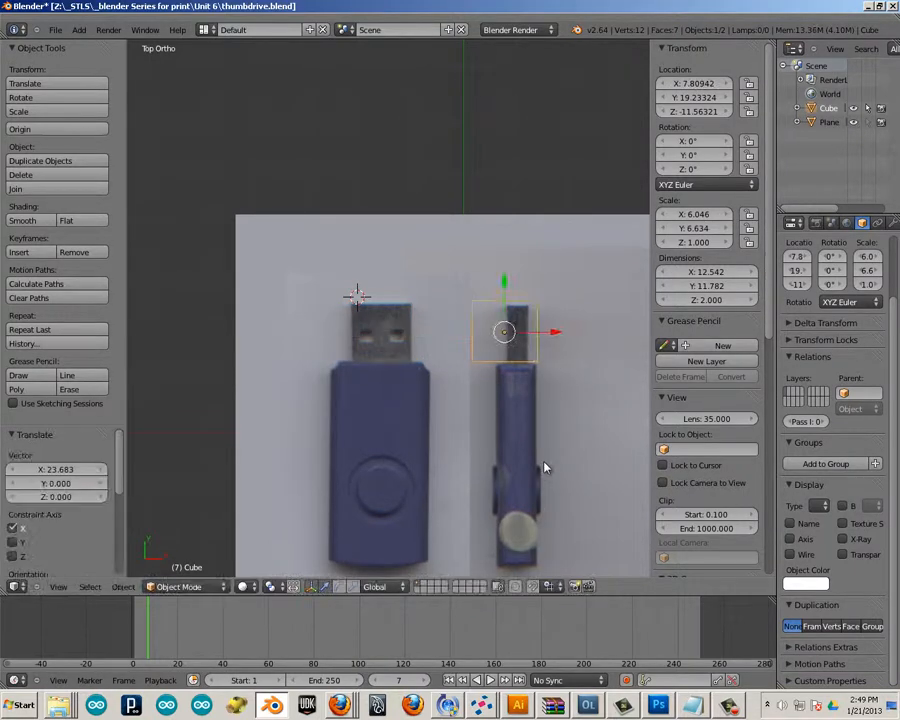
pyautogui.click(703, 156)
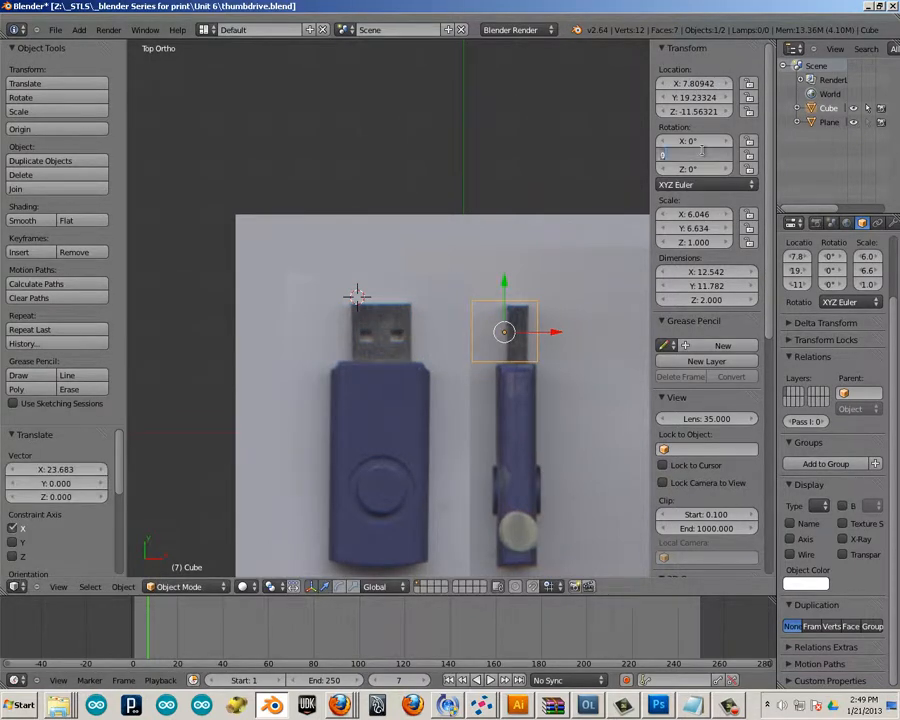
pyautogui.write('90')
pyautogui.press('Return')
# - Scale the rotated cube along X to about 3.6 and move it to about X 10.29, over the side-view connector
pyautogui.keyDown('shift'); pyautogui.moveTo(502, 331); pyautogui.dragTo(418, 320, button='middle'); pyautogui.keyUp('shift')
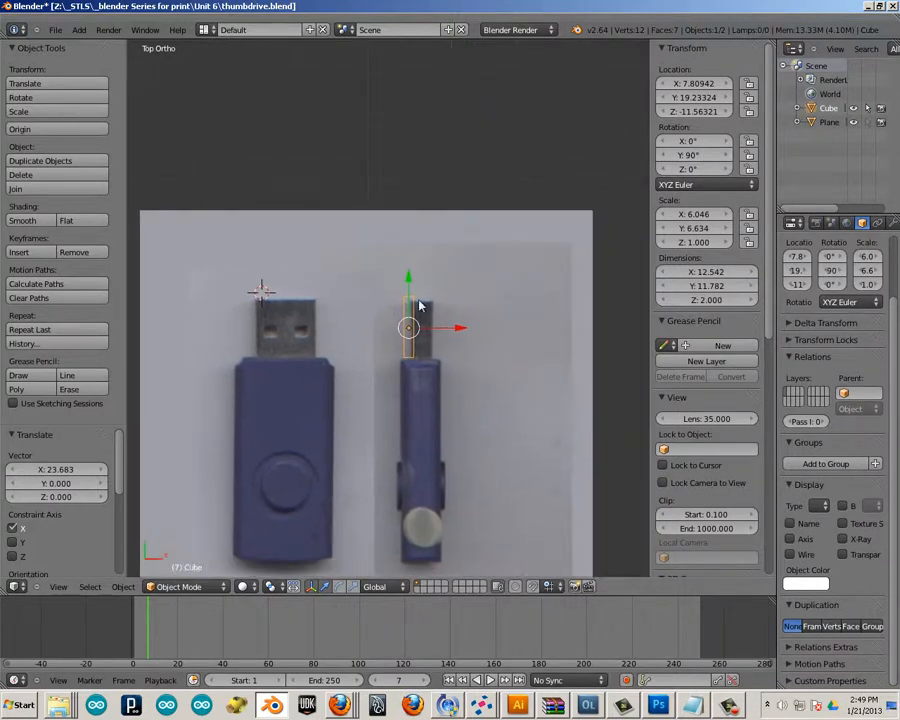
pyautogui.scroll(4, 418, 318)
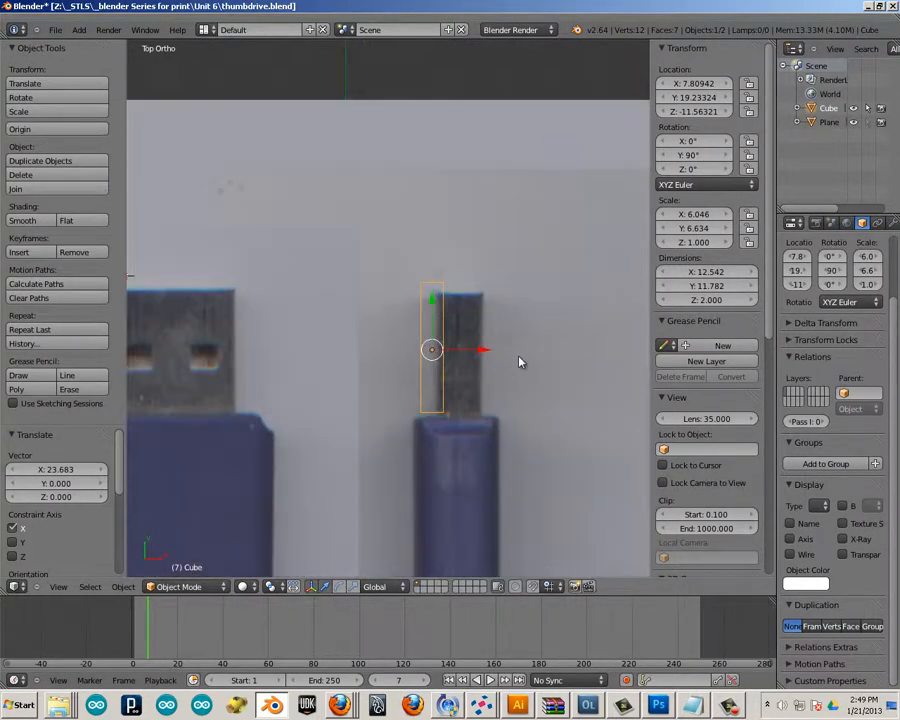
pyautogui.press('s')
pyautogui.press('x')
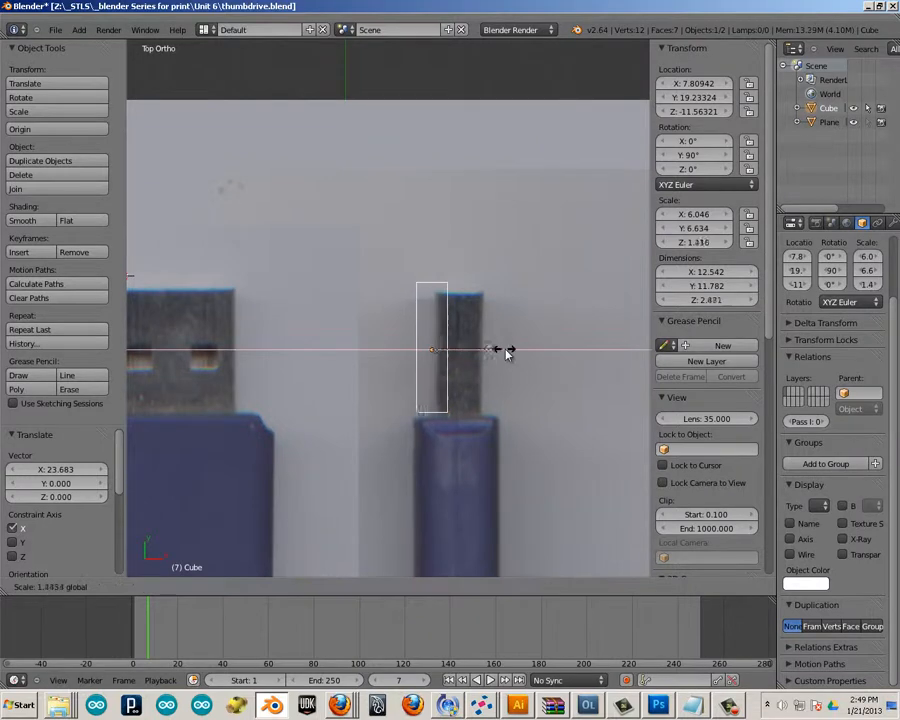
pyautogui.click(525, 357)
pyautogui.press('g')
pyautogui.press('x')
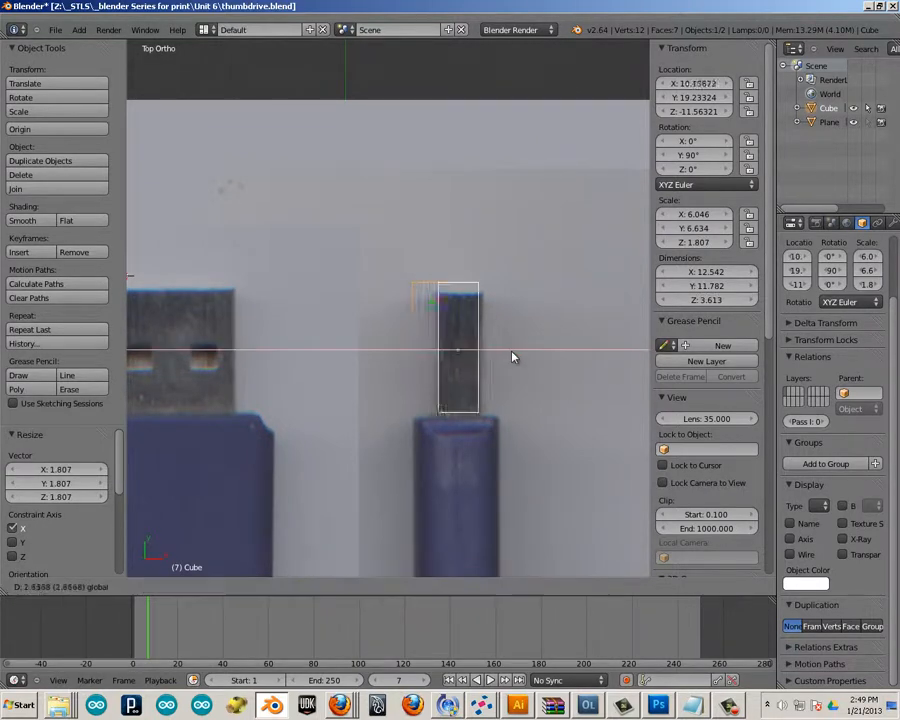
pyautogui.click(507, 356)
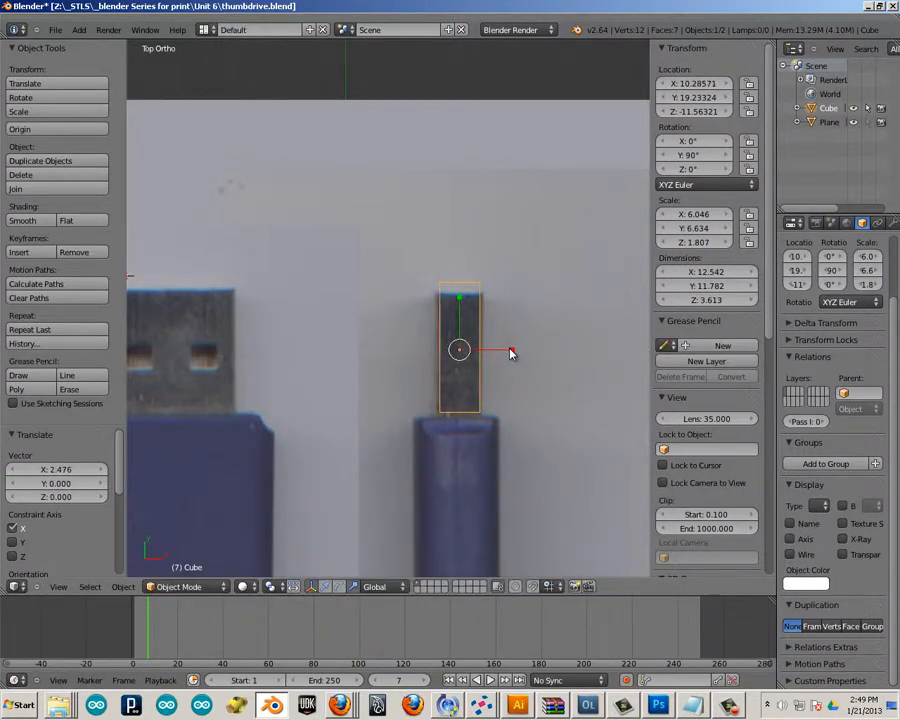
# - Widen the cube along X to about 5.34, leaving clearance on both sides of the side-view connector
pyautogui.press('s')
pyautogui.press('x')
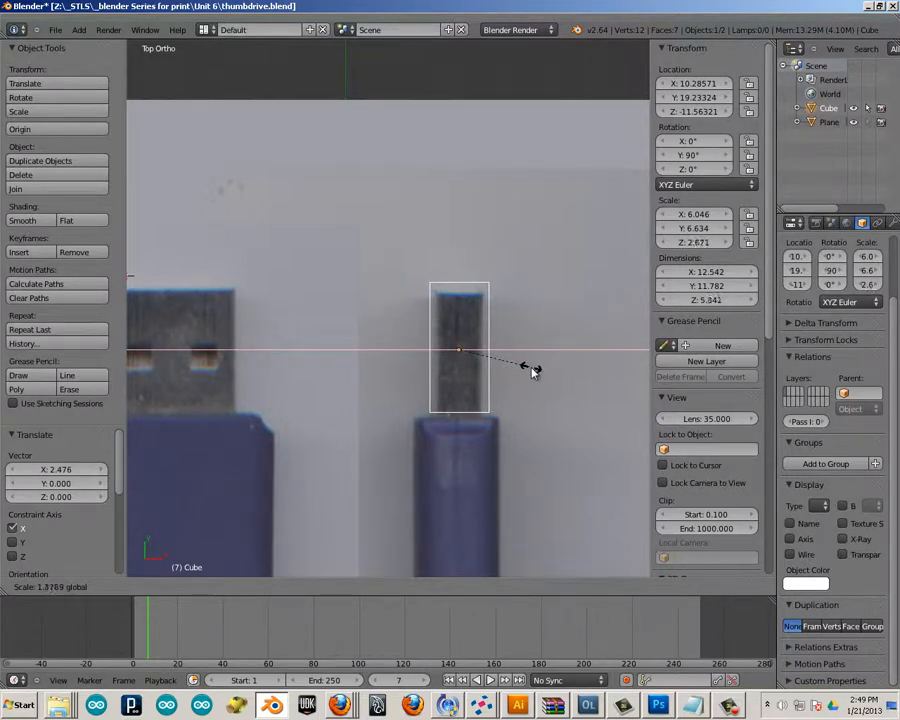
pyautogui.click(476, 430)
# - Reset the cube's Y rotation to 0° and move it along X to about -15.83, back over the front-view connector
pyautogui.scroll(-3, 446, 307)
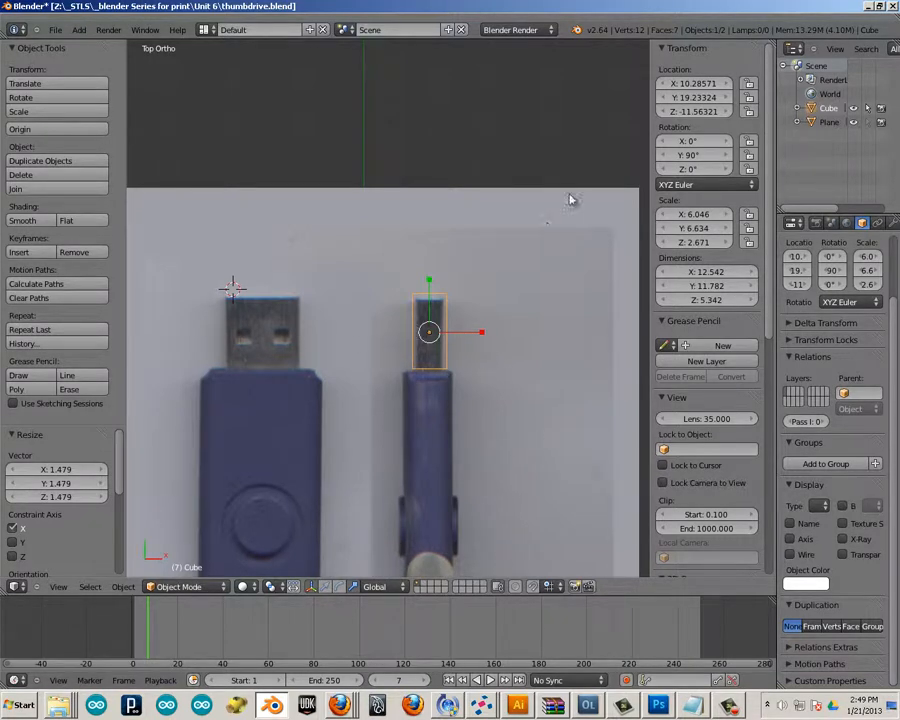
pyautogui.click(703, 158)
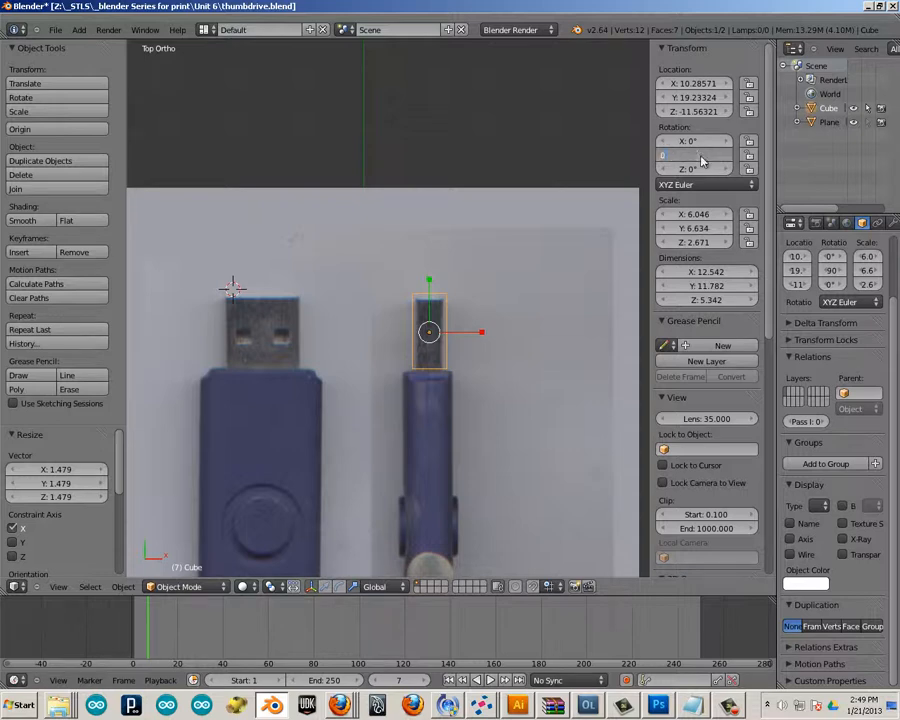
pyautogui.write('0')
pyautogui.press('Return')
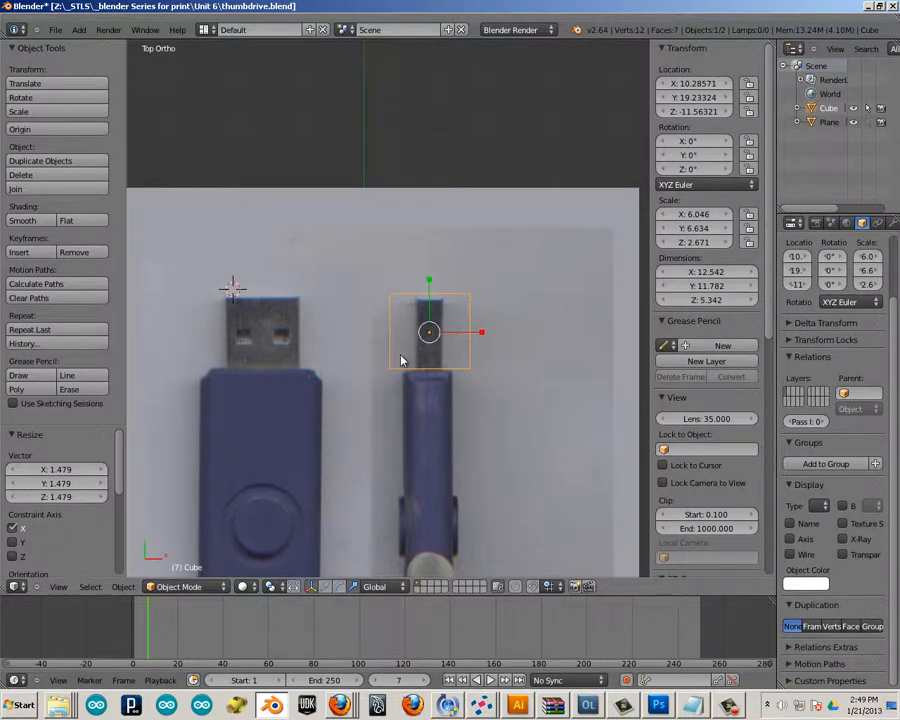
pyautogui.press('w')
pyautogui.moveTo(478, 336); pyautogui.dragTo(310, 337)
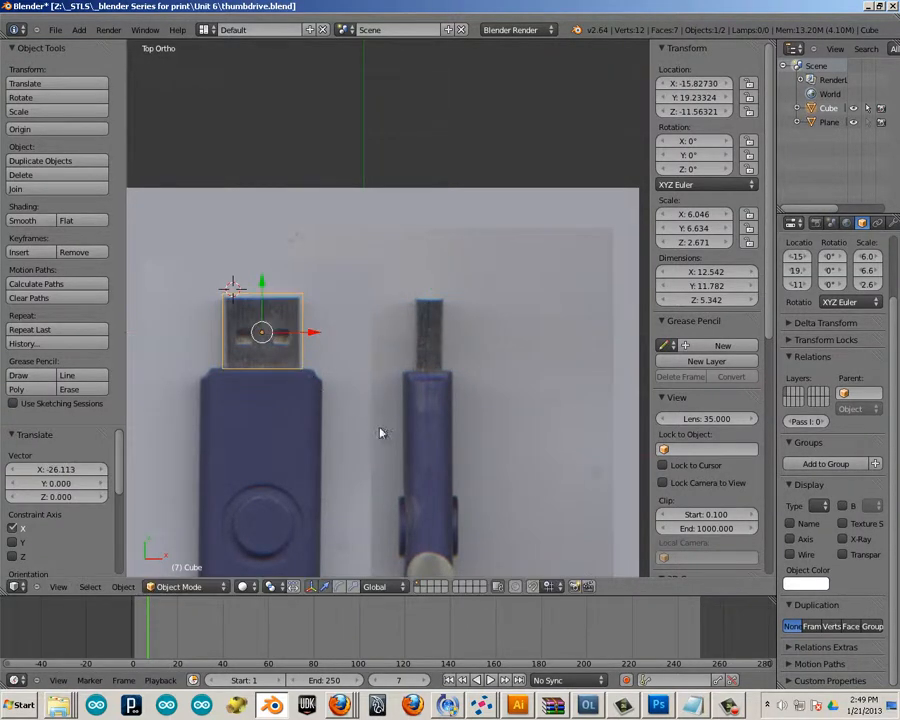
# - Change the cube's object display type so its faces are drawn shaded instead of as wireframe, and enter Edit Mode
pyautogui.moveTo(380, 430); pyautogui.dragTo(452, 346, button='middle')
pyautogui.scroll(4, 399, 405)
pyautogui.press('Tab')
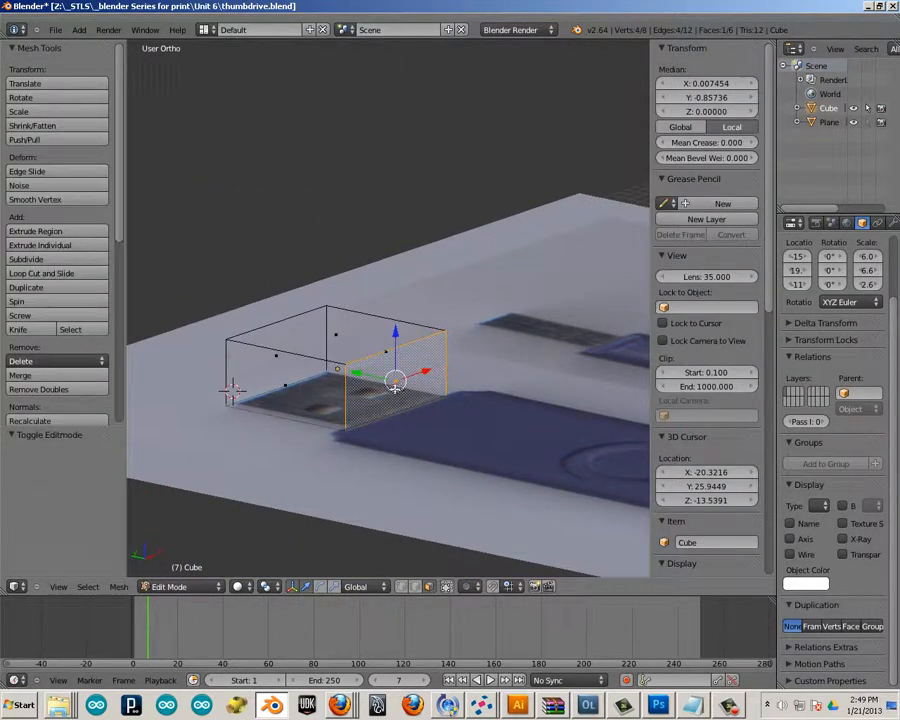
pyautogui.press('Tab')
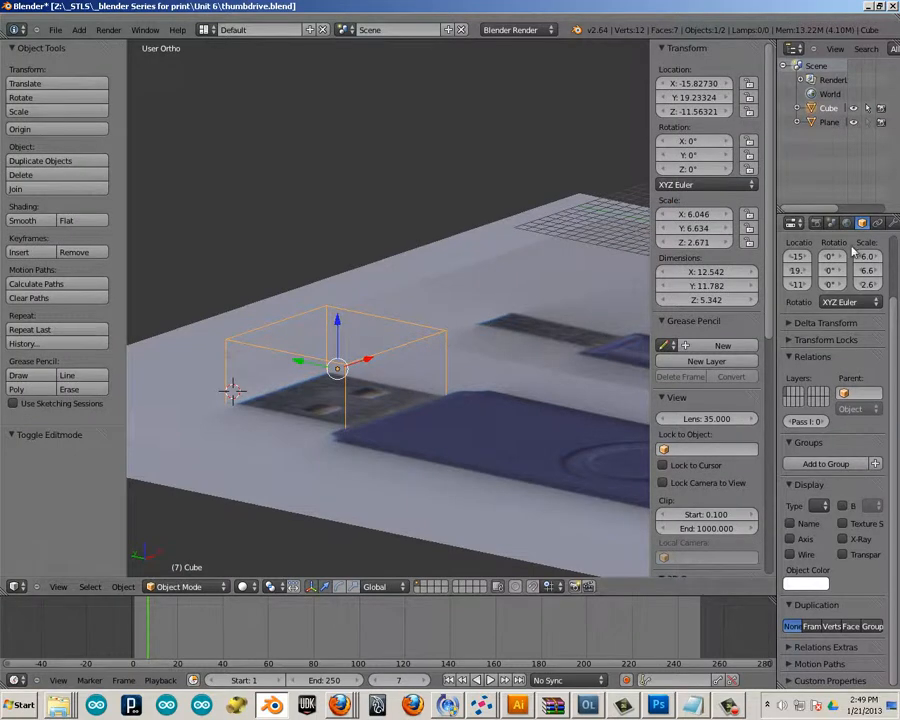
pyautogui.click(880, 222)
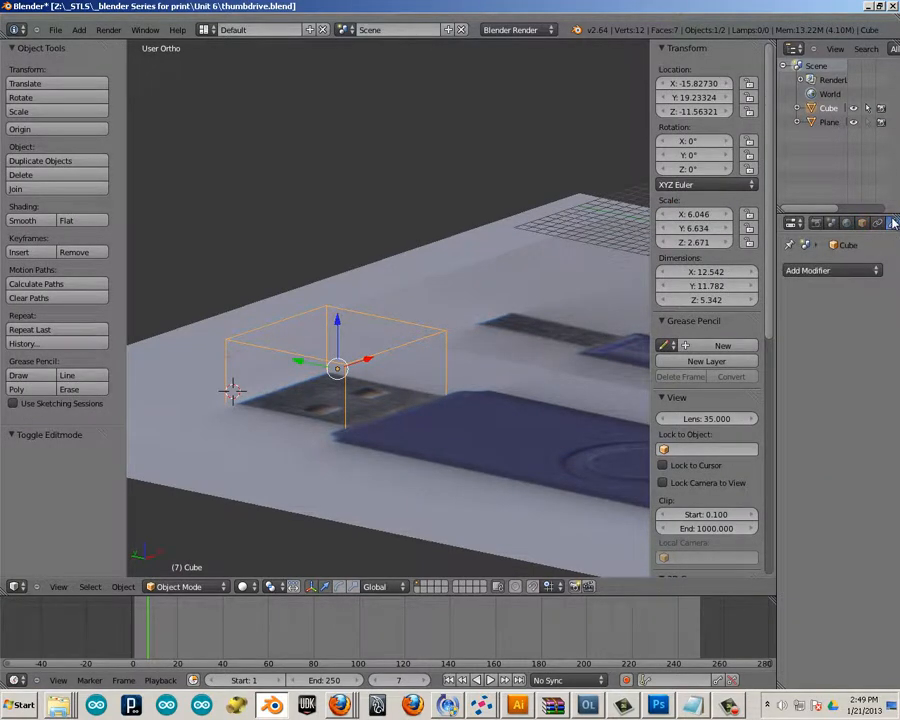
pyautogui.click(861, 222)
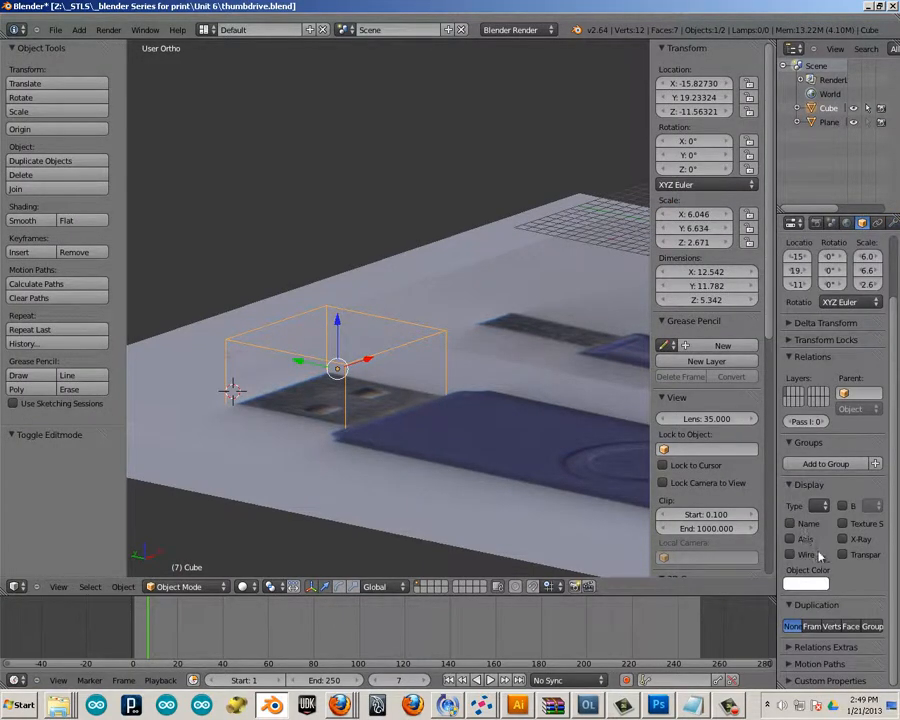
pyautogui.click(819, 506)
pyautogui.click(791, 460)
pyautogui.scroll(3, 500, 405)
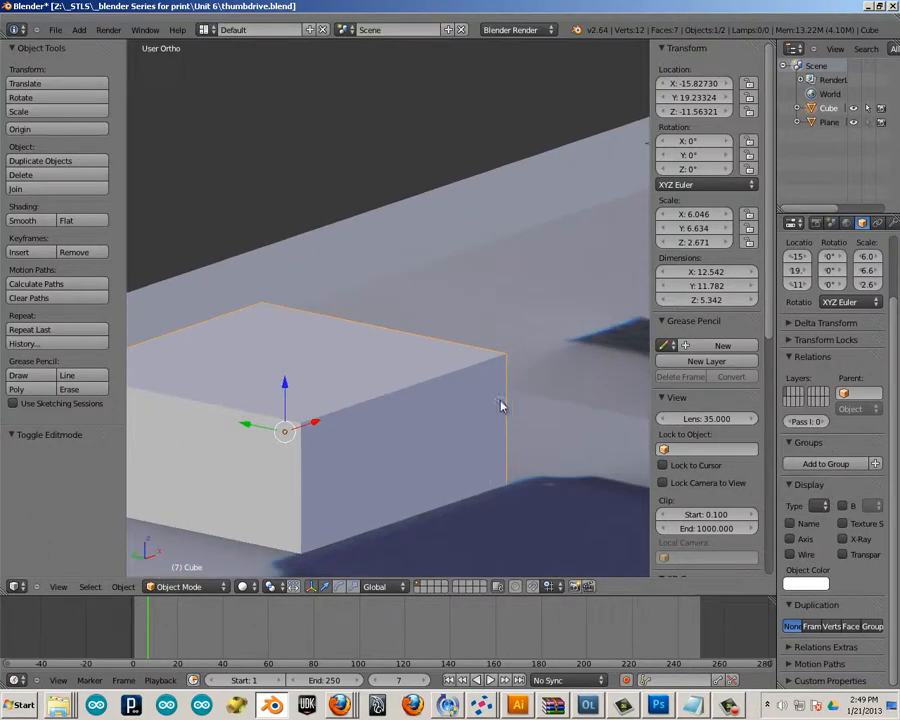
pyautogui.scroll(-4, 500, 405)
pyautogui.press('Tab')
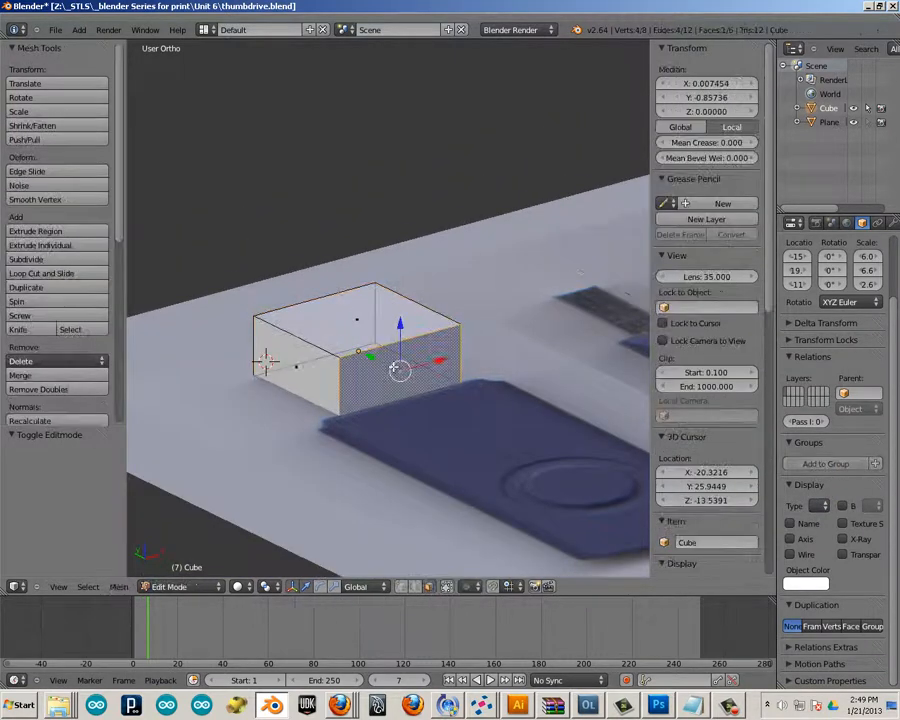
# - Try twice to delete the edges of the box face adjoining the drive body, undoing each attempt
pyautogui.click(392, 368)
pyautogui.press('a')
pyautogui.rightClick(388, 369)
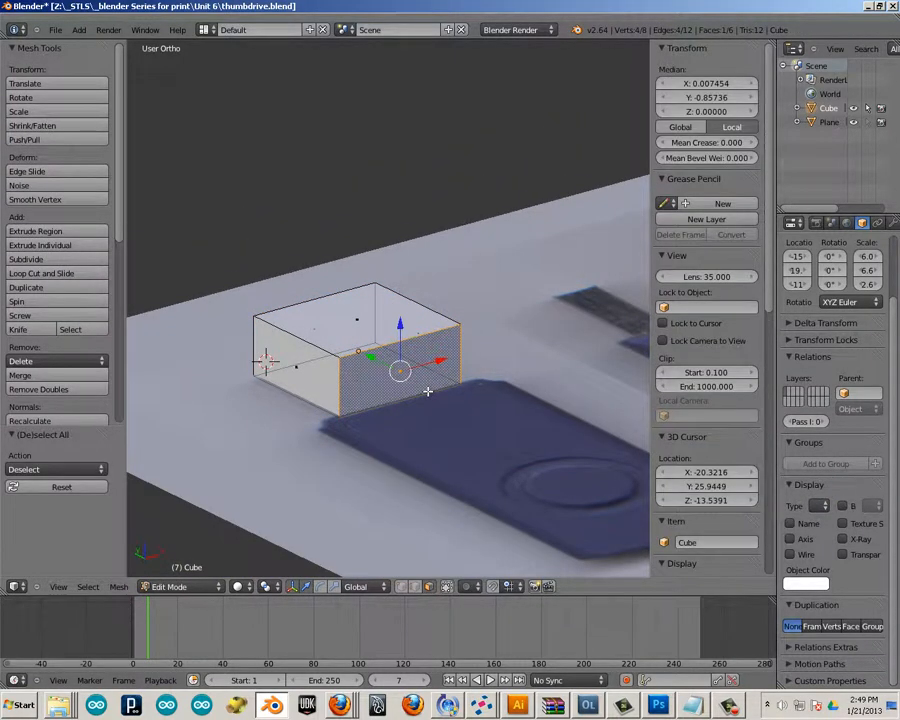
pyautogui.press('x')
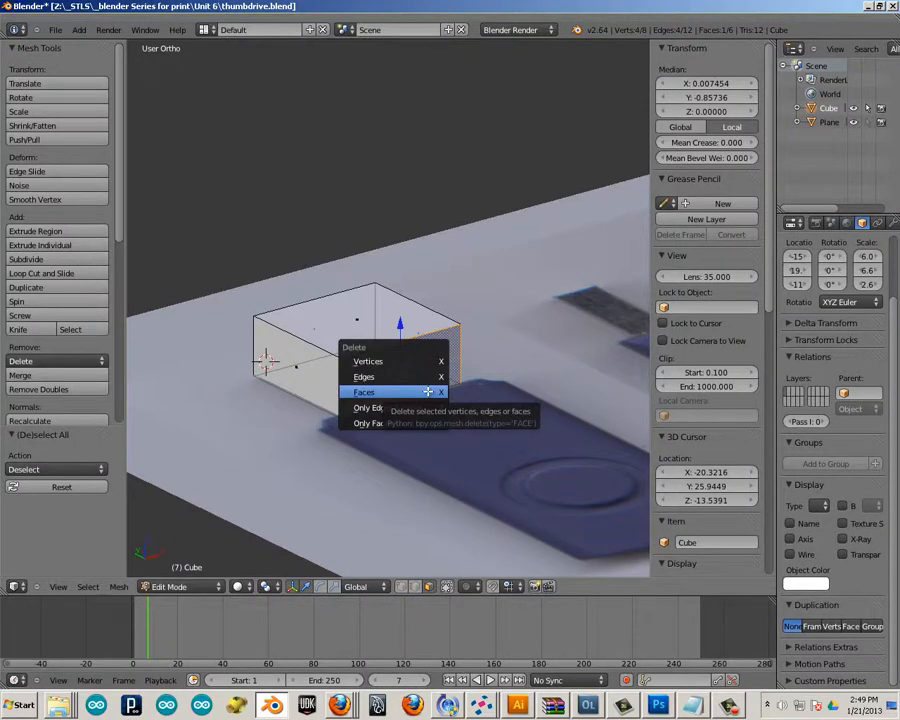
pyautogui.click(427, 378)
pyautogui.moveTo(383, 407); pyautogui.dragTo(404, 372, button='middle')
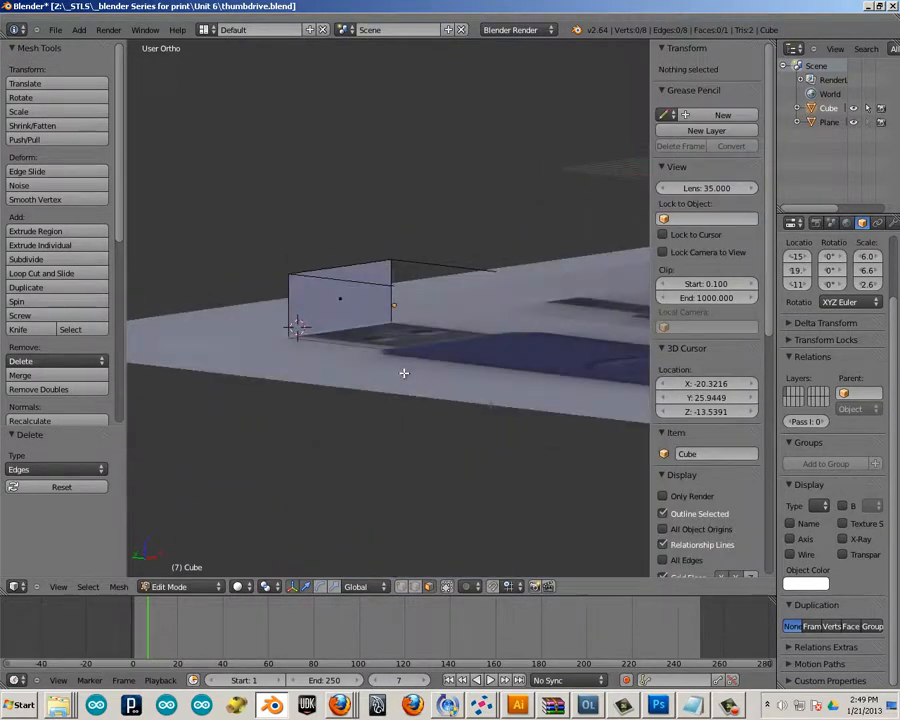
pyautogui.hotkey('ctrl', 'z')
pyautogui.press('a')
pyautogui.rightClick(460, 322)
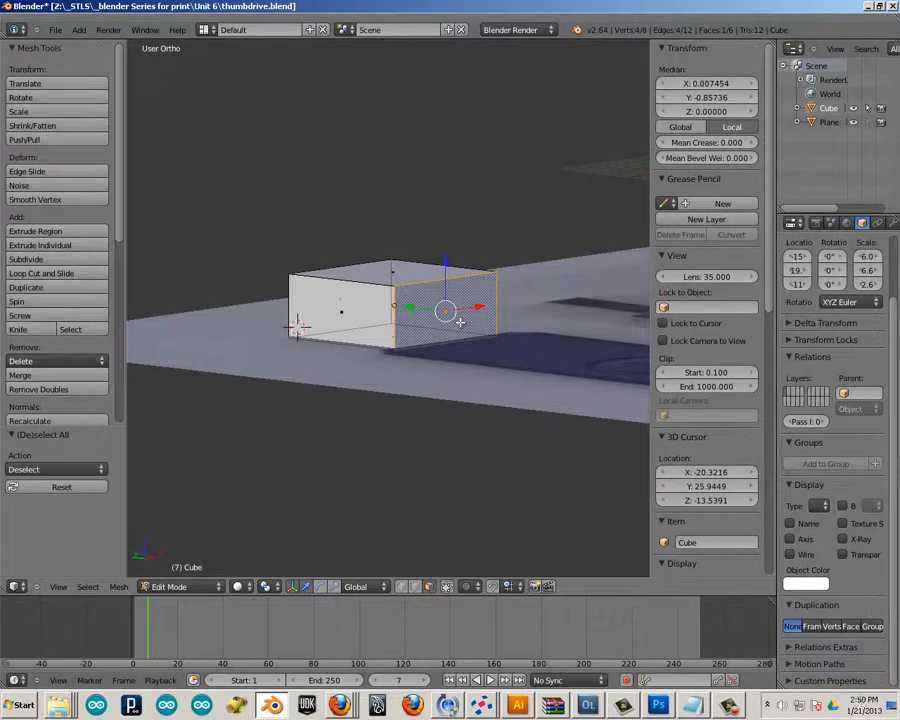
pyautogui.press('x')
pyautogui.click(460, 321)
pyautogui.moveTo(522, 346); pyautogui.dragTo(512, 364, button='middle')
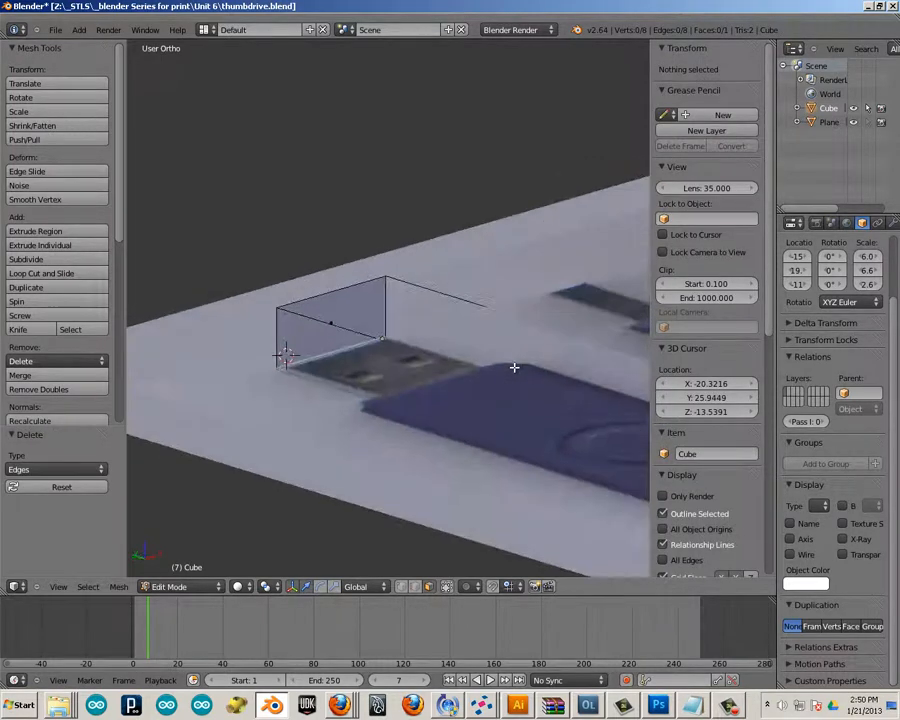
pyautogui.hotkey('ctrl', 'z')
# - Delete only the box face adjoining the drive body, leaving that end of the box open
pyautogui.press('a')
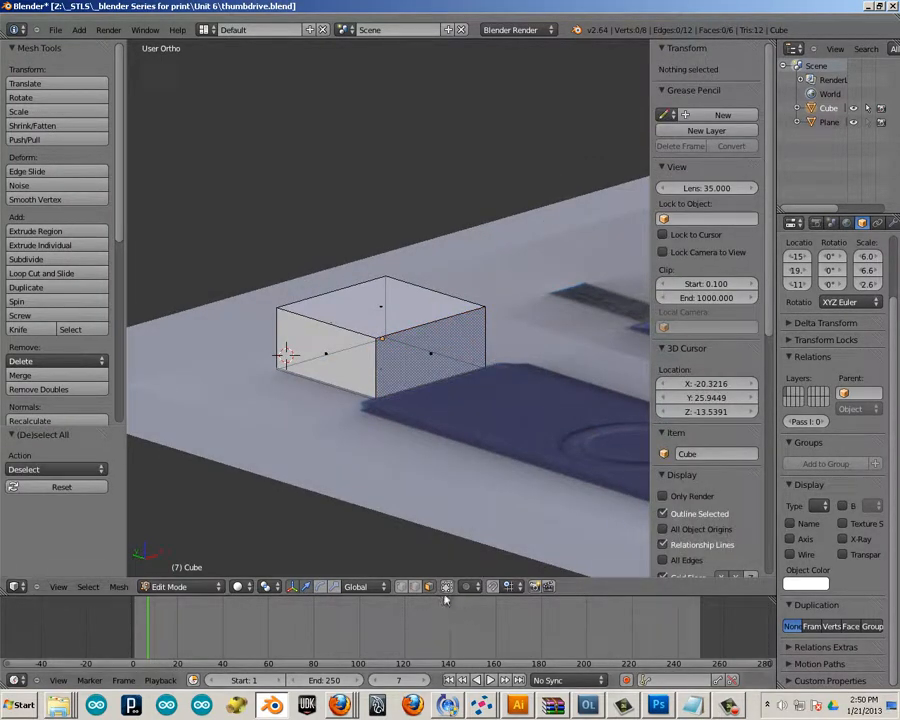
pyautogui.rightClick(426, 357)
pyautogui.moveTo(468, 406); pyautogui.dragTo(531, 432, button='middle')
pyautogui.scroll(6, 531, 432)
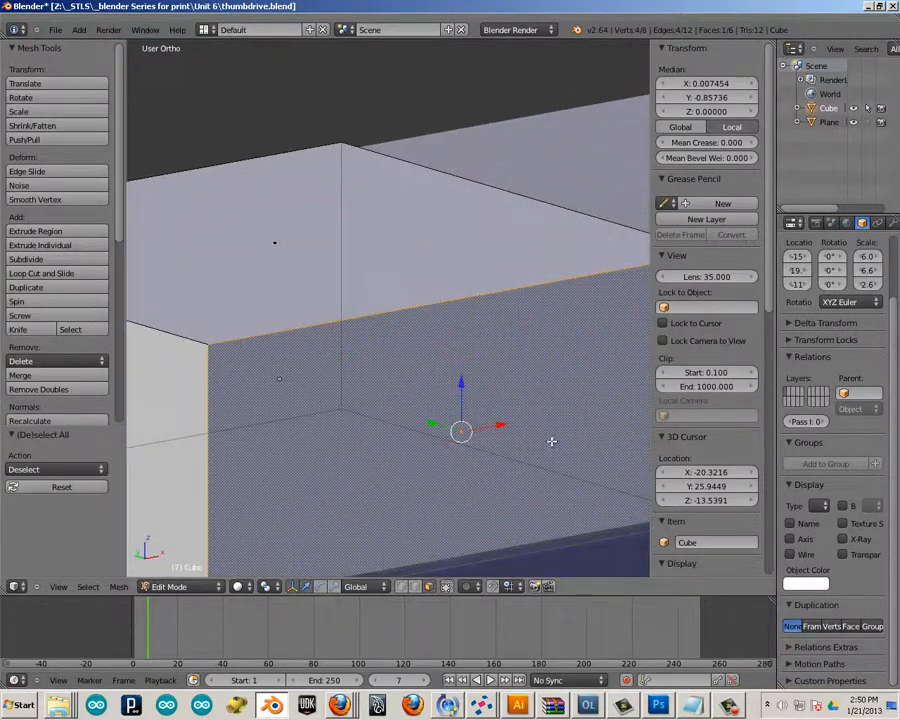
pyautogui.press('x')
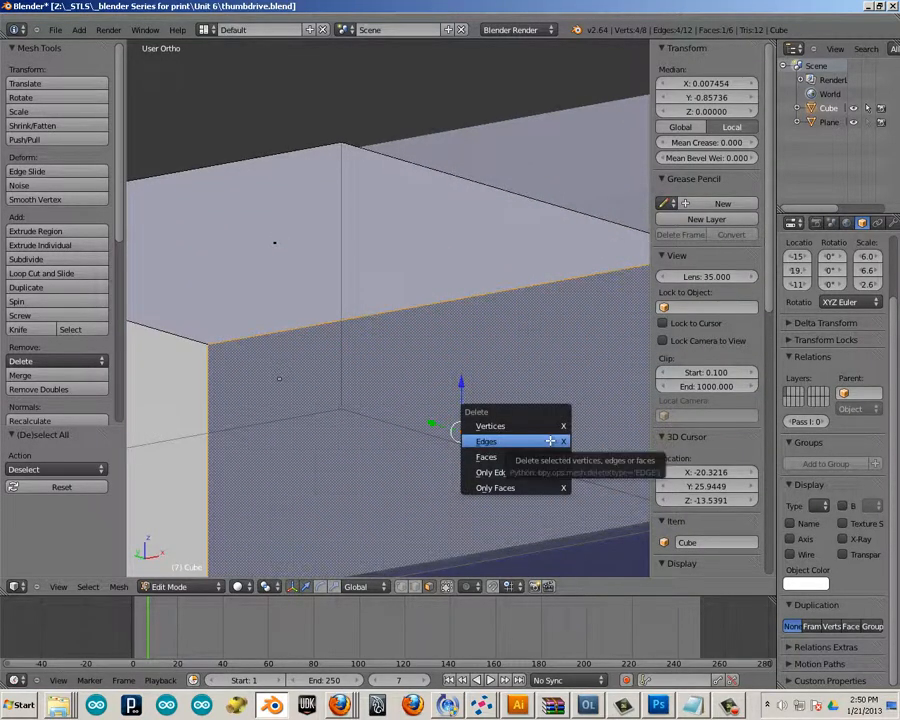
pyautogui.click(544, 456)
pyautogui.scroll(-6, 445, 435)
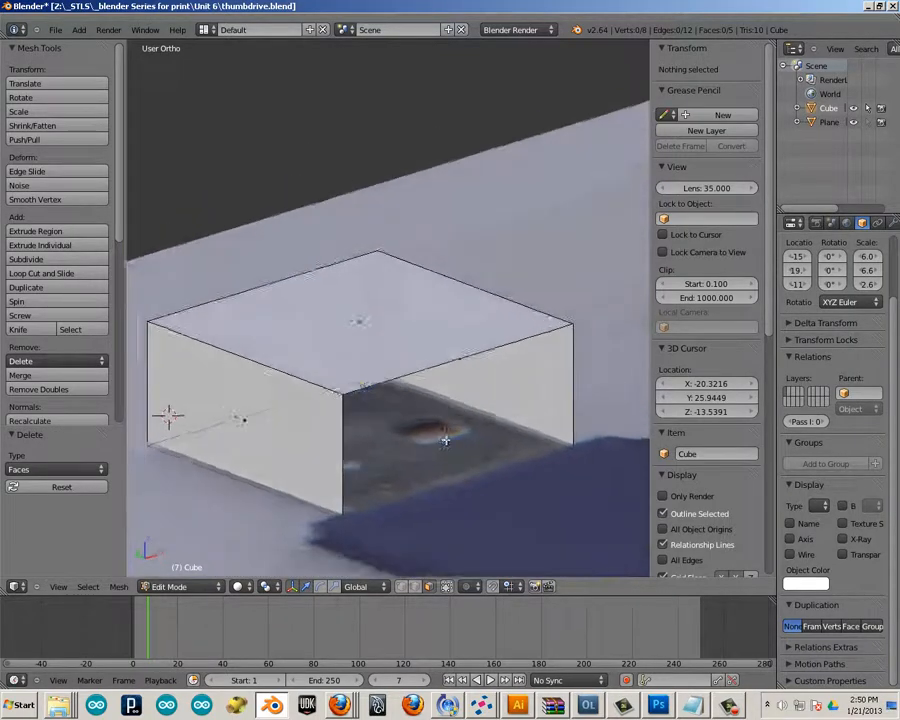
pyautogui.scroll(-2, 487, 411)
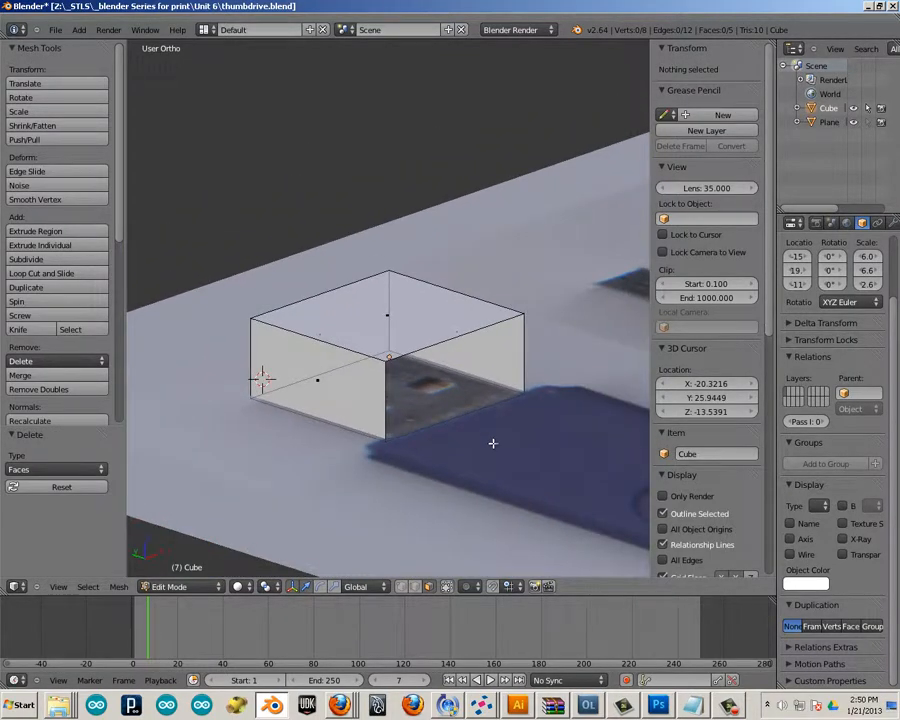
# - Select the whole linked box mesh and apply Solidify with a thickness of -0.2836, building the walls outward
pyautogui.rightClick(417, 330)
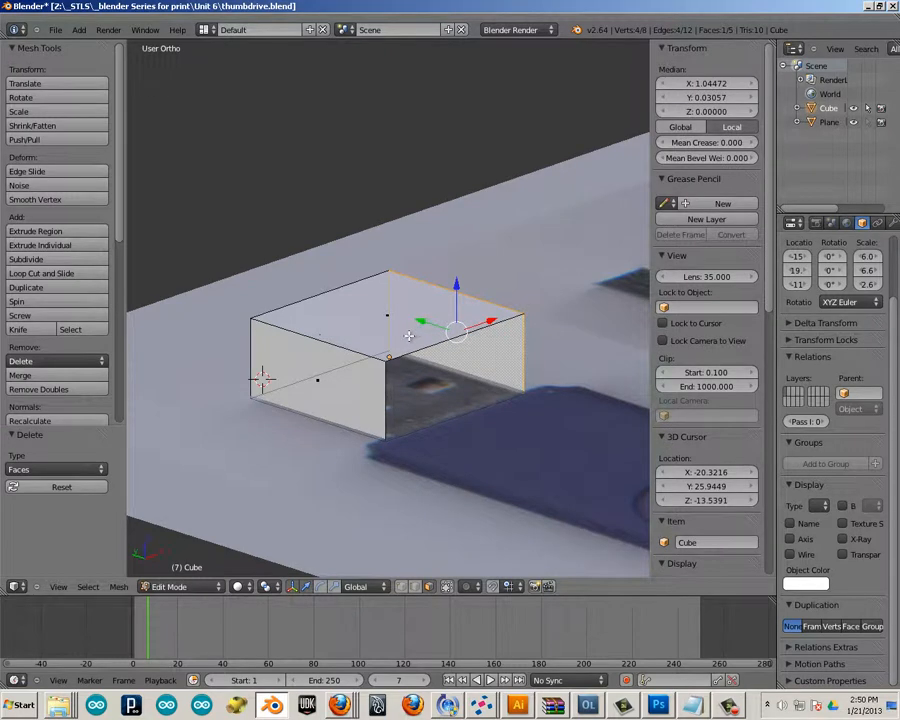
pyautogui.press('l')
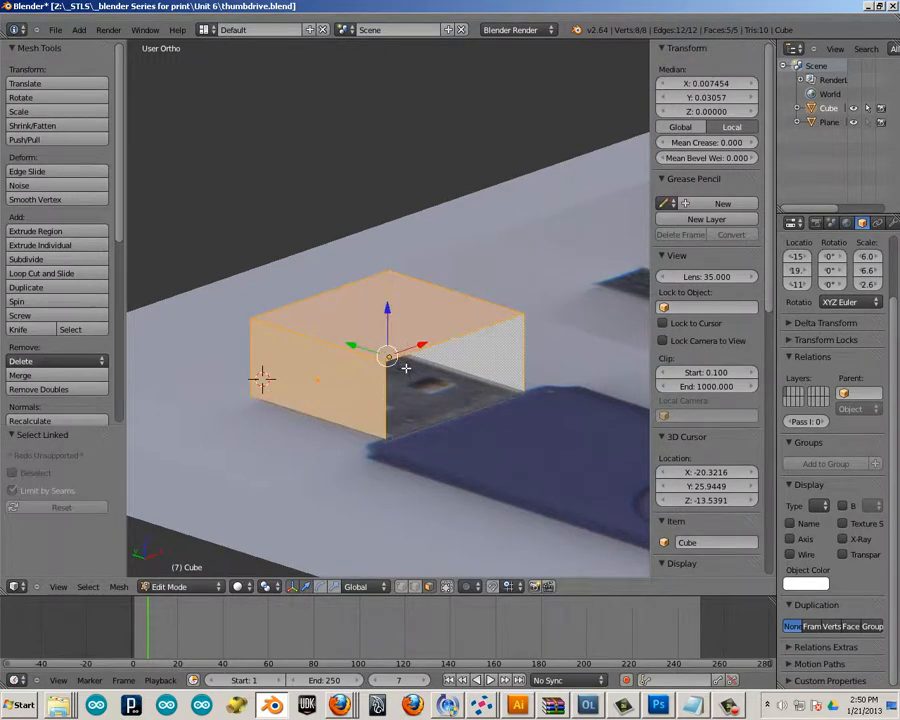
pyautogui.press('space')
pyautogui.write('Solidify')
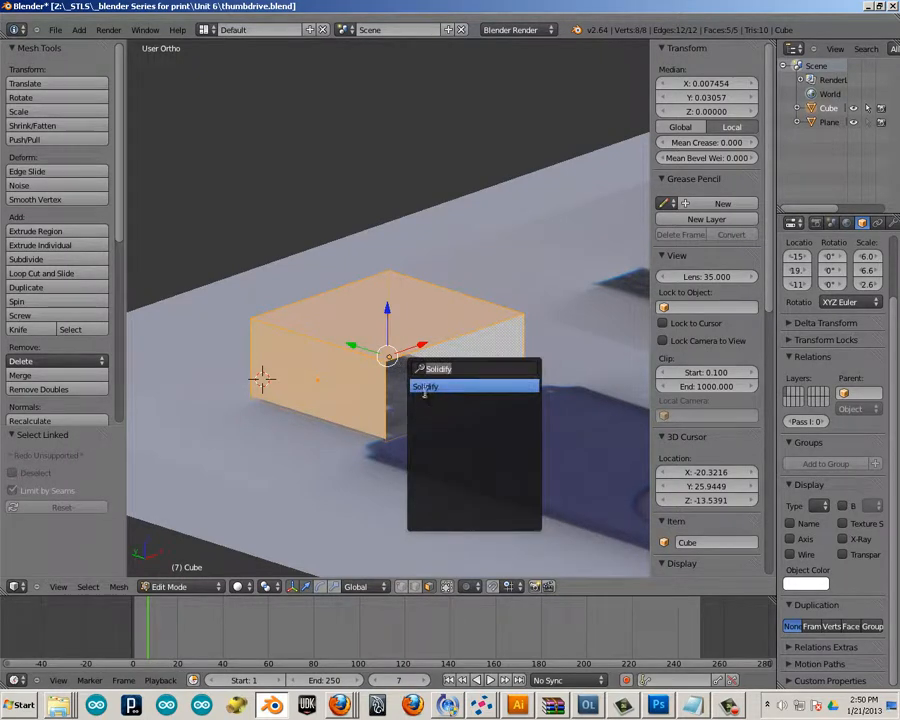
pyautogui.click(432, 388)
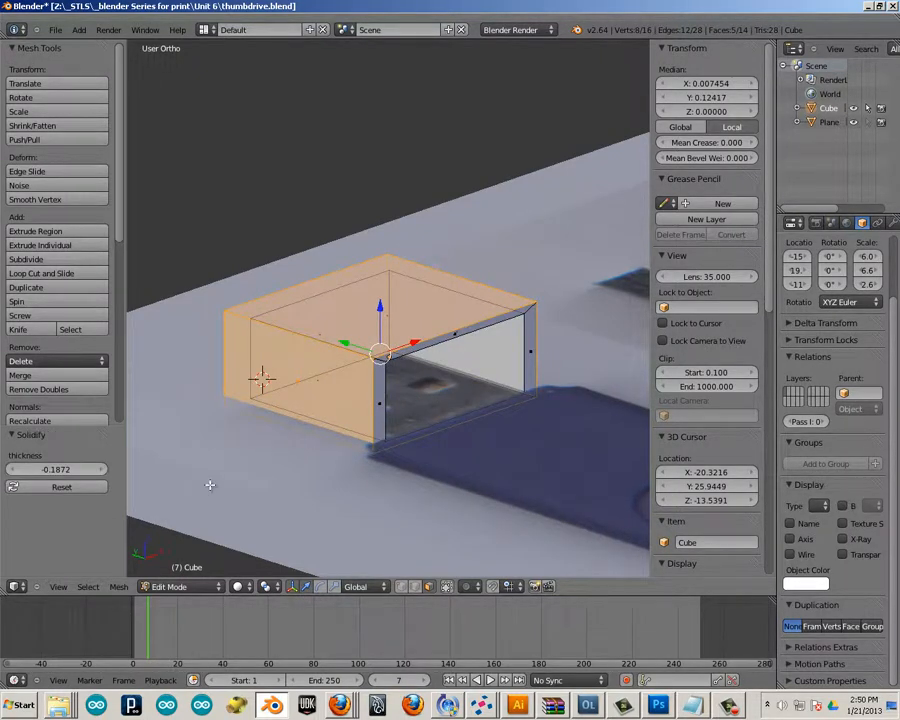
pyautogui.moveTo(58, 469); pyautogui.dragTo(18, 473)
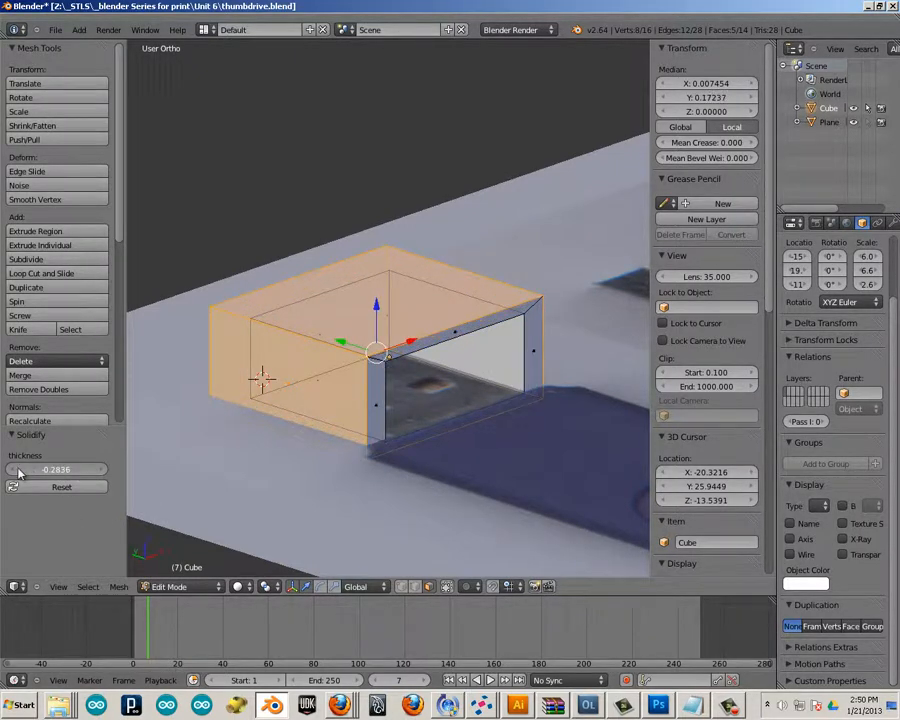
pyautogui.moveTo(177, 500); pyautogui.dragTo(119, 422, button='middle')
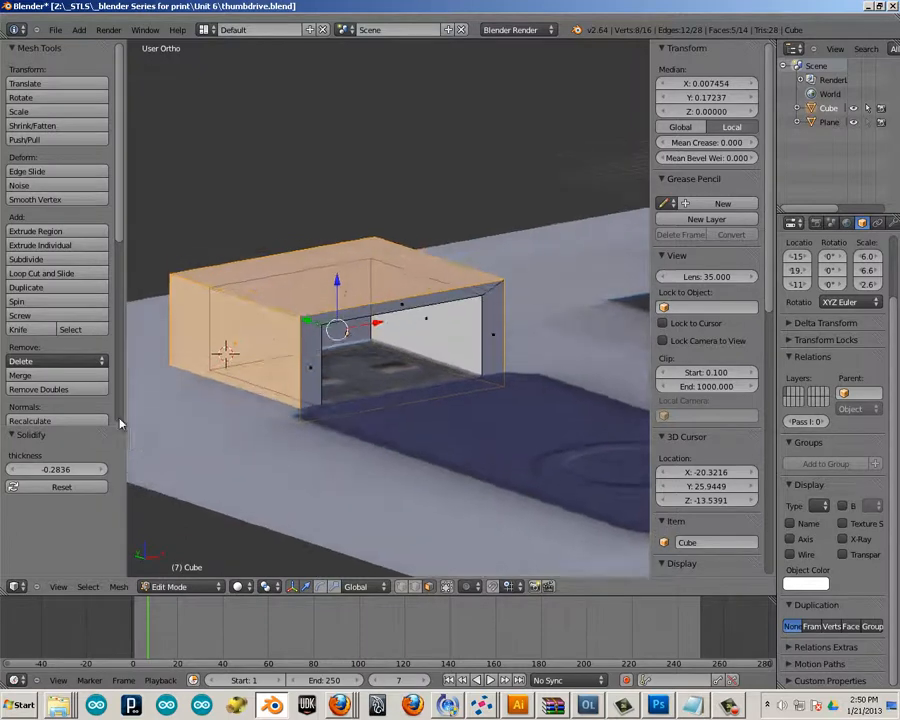
# - Scale the selected outer faces along Z by about 1.13 to thicken the upper and lower walls, and return to Object Mode
pyautogui.hotkey('ctrl', 'alt', 's')
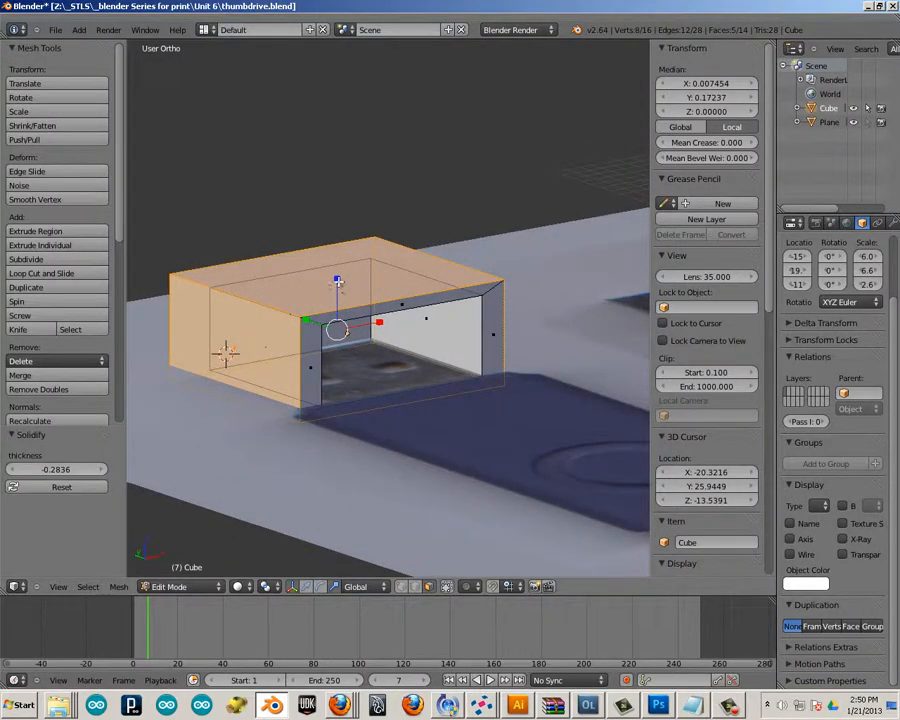
pyautogui.moveTo(337, 281)
pyautogui.mouseDown()
pyautogui.moveTo(341, 275)
pyautogui.moveTo(343, 289)
pyautogui.mouseUp()
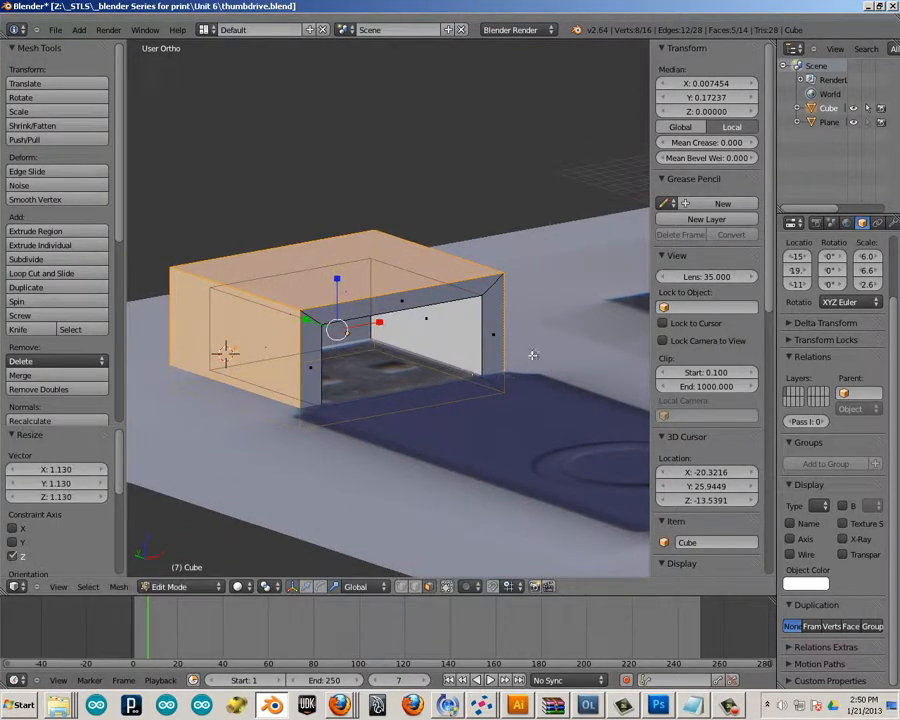
pyautogui.moveTo(533, 348); pyautogui.dragTo(512, 336, button='middle')
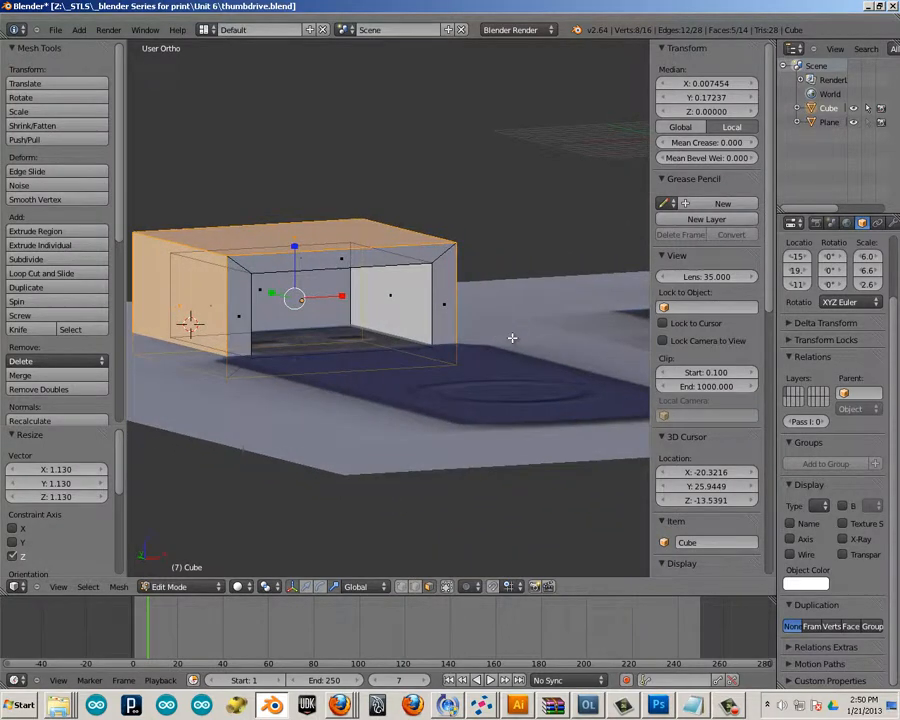
pyautogui.press('a')
pyautogui.press('Tab')
pyautogui.scroll(-5, 400, 310)
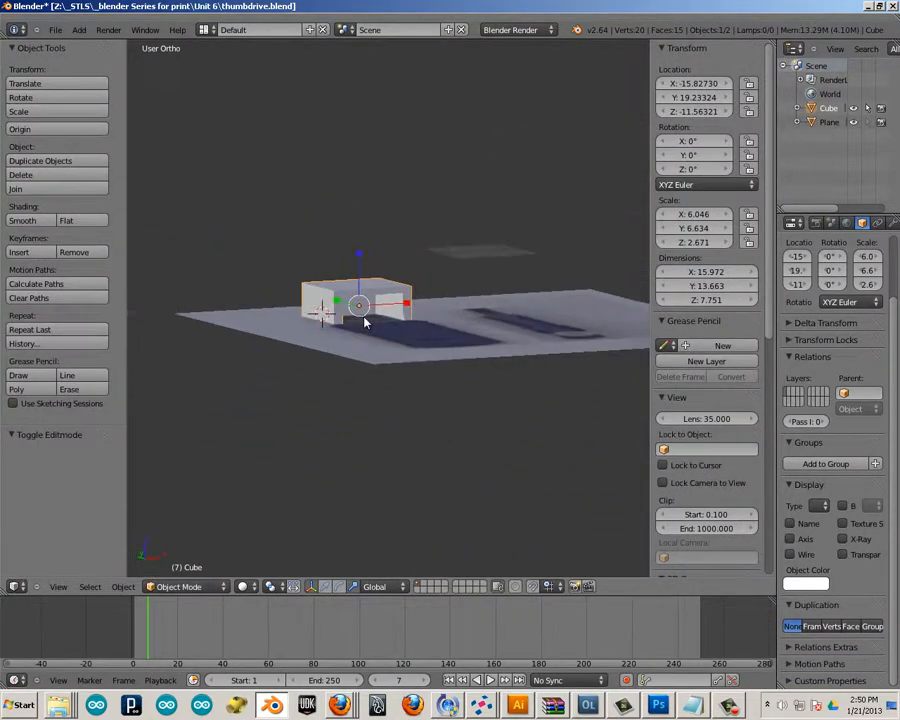
# - Move the hollow box along Y to about 48.04, clear of the reference image plane
pyautogui.moveTo(489, 364)
pyautogui.mouseDown(button='middle')
pyautogui.moveTo(436, 468)
pyautogui.moveTo(455, 354)
pyautogui.moveTo(520, 277)
pyautogui.moveTo(528, 410)
pyautogui.moveTo(490, 375)
pyautogui.mouseUp(button='middle')
pyautogui.scroll(2, 441, 465)
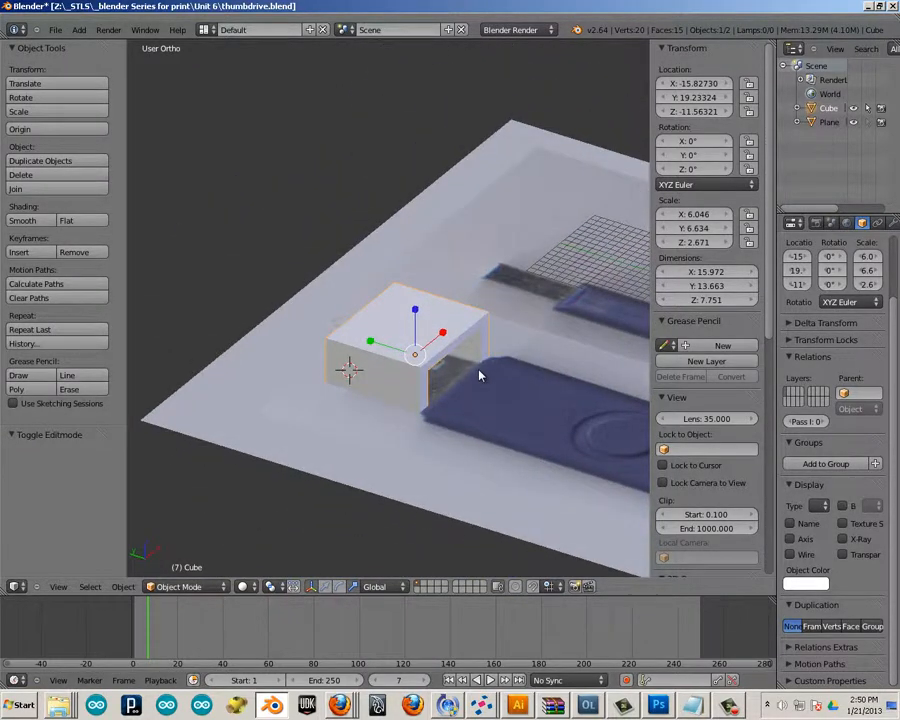
pyautogui.moveTo(371, 342); pyautogui.dragTo(104, 275)
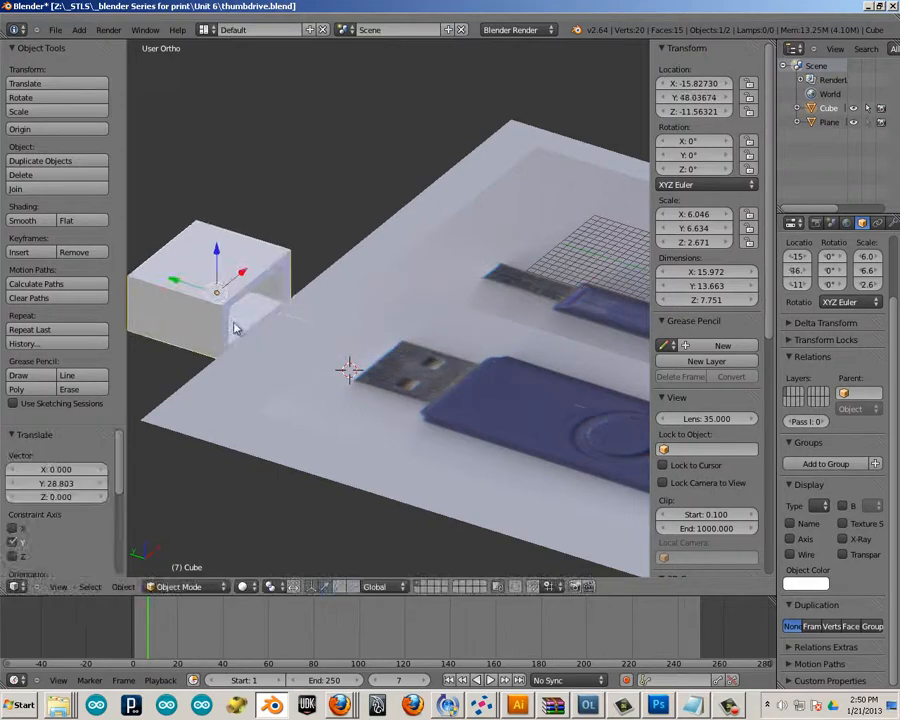
pyautogui.keyDown('shift'); pyautogui.moveTo(216, 325); pyautogui.dragTo(283, 311, button='middle'); pyautogui.keyUp('shift')
pyautogui.keyDown('shift'); pyautogui.moveTo(384, 335); pyautogui.dragTo(546, 397, button='middle'); pyautogui.keyUp('shift')
pyautogui.keyDown('ctrl'); pyautogui.moveTo(546, 397); pyautogui.dragTo(482, 362, button='middle'); pyautogui.keyUp('ctrl')
pyautogui.keyDown('shift'); pyautogui.moveTo(482, 362); pyautogui.dragTo(392, 363, button='middle'); pyautogui.keyUp('shift')
# - Select the whole linked box mesh in Edit Mode and set the displayed normals size to 2.66
pyautogui.press('Tab')
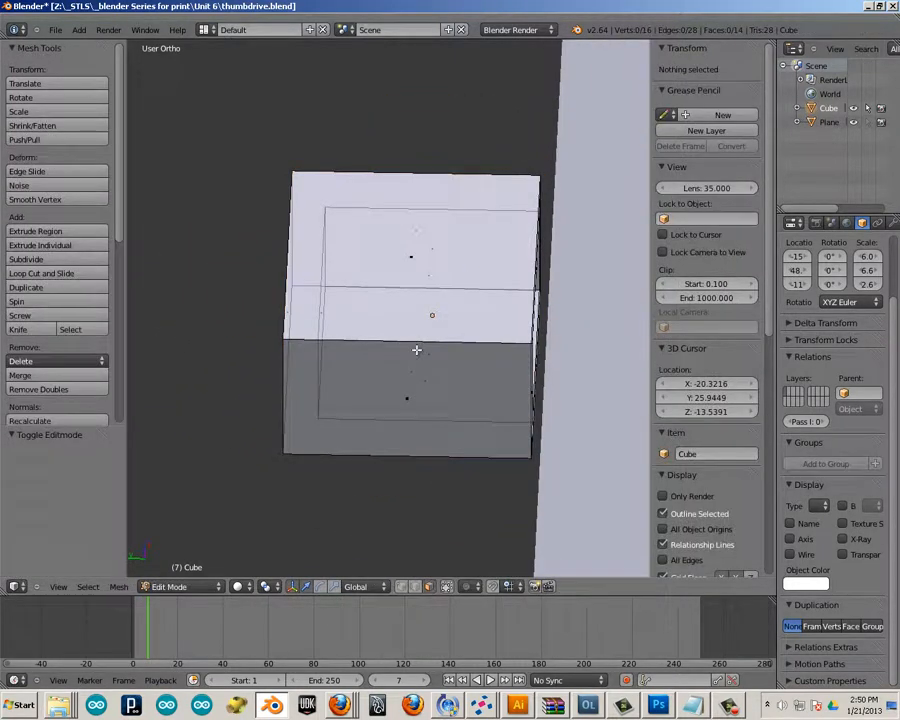
pyautogui.press('l')
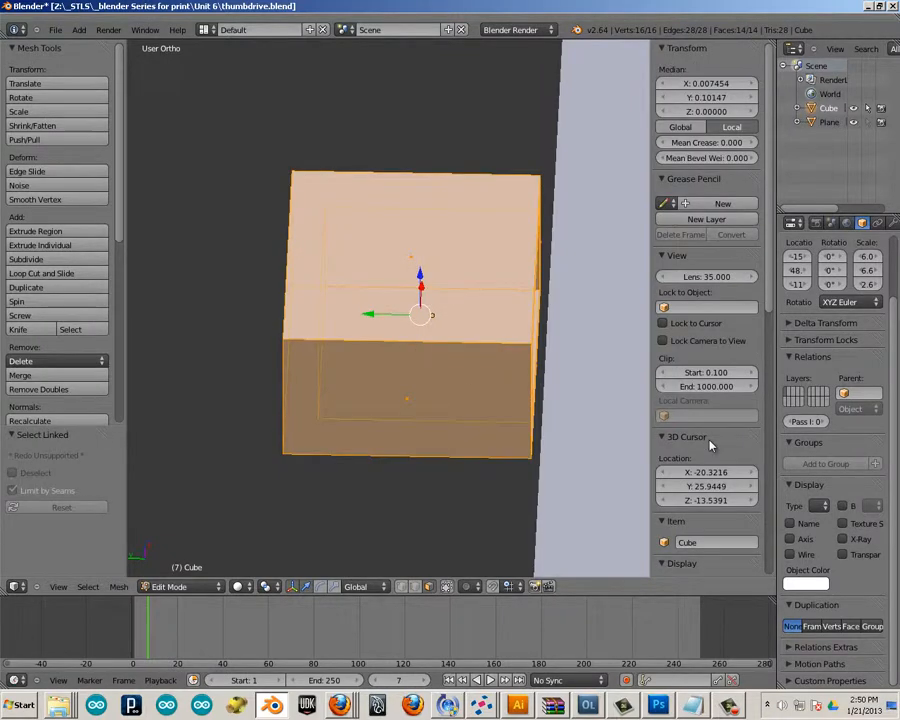
pyautogui.scroll(-9, 710, 446)
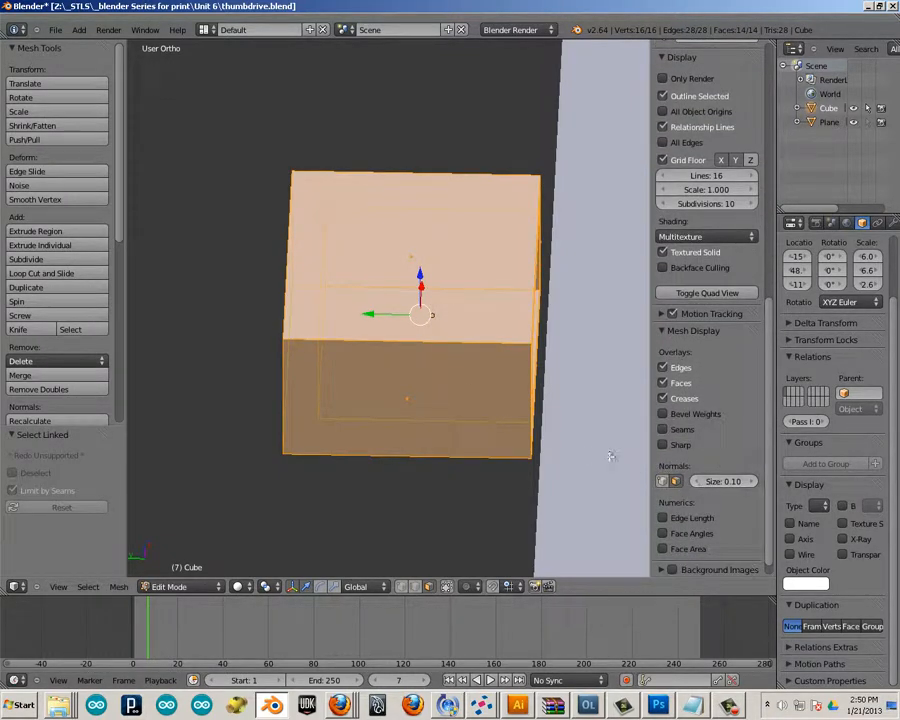
pyautogui.moveTo(699, 484); pyautogui.dragTo(850, 488)
pyautogui.moveTo(444, 434); pyautogui.dragTo(322, 396, button='middle')
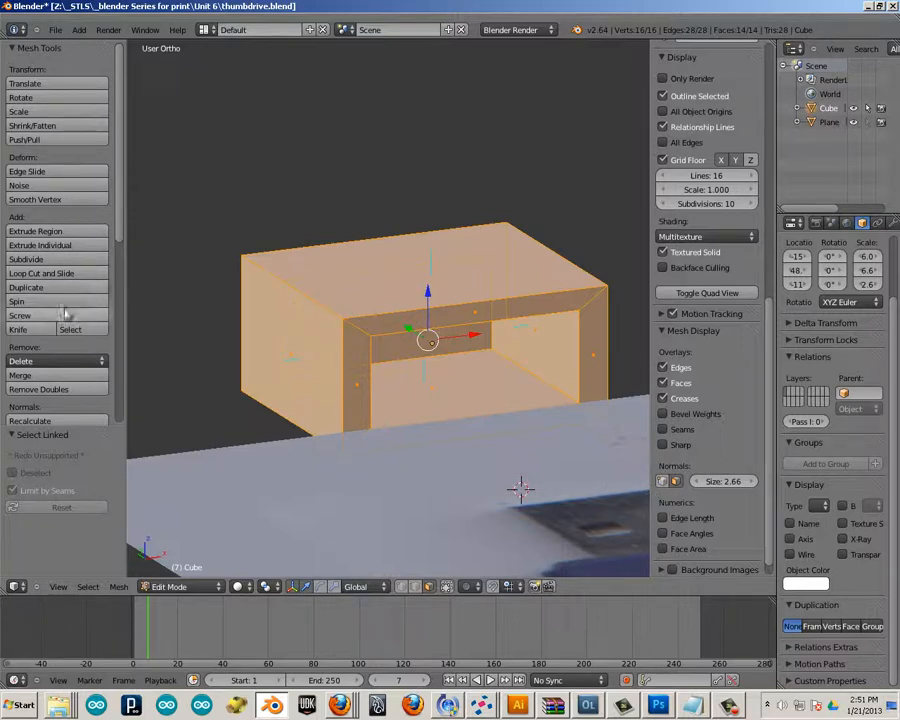
# - Recalculate the normals of the selected box mesh so that they point outward
pyautogui.scroll(-5, 66, 316)
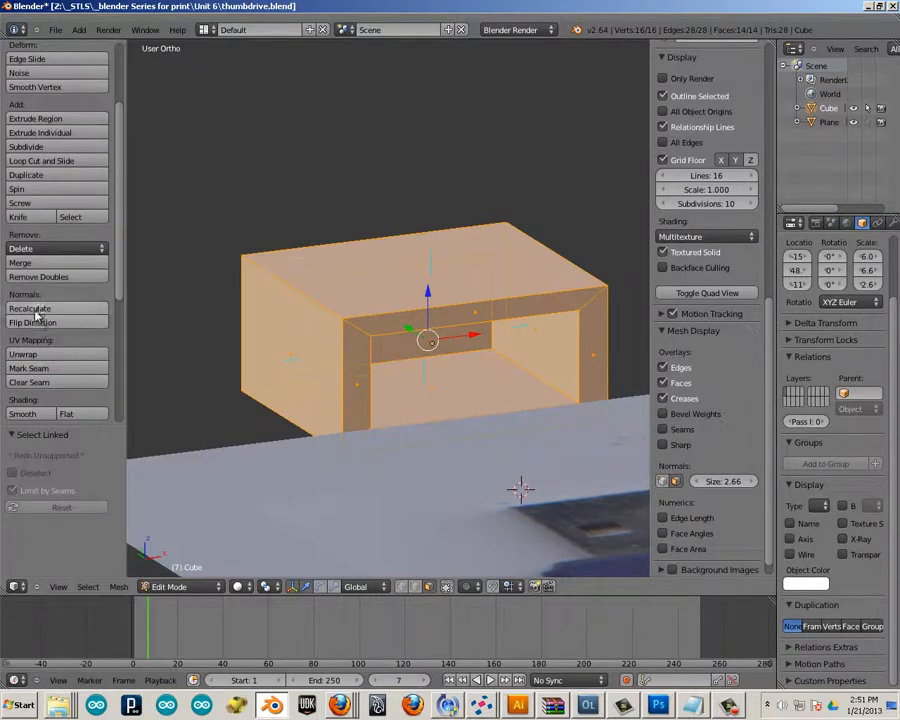
pyautogui.click(36, 310)
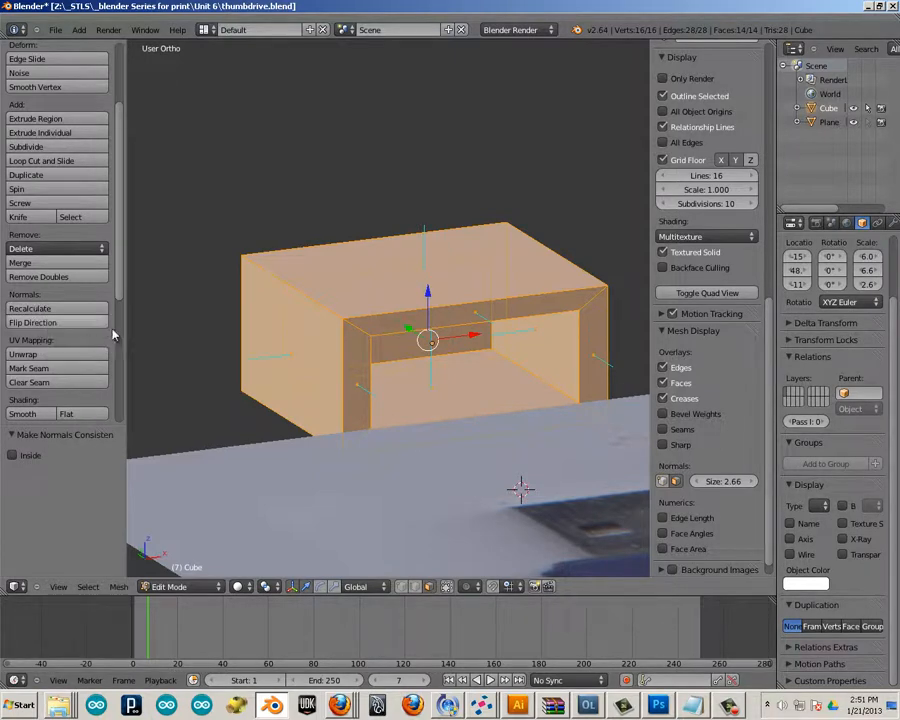
pyautogui.moveTo(409, 345); pyautogui.dragTo(340, 372, button='middle')
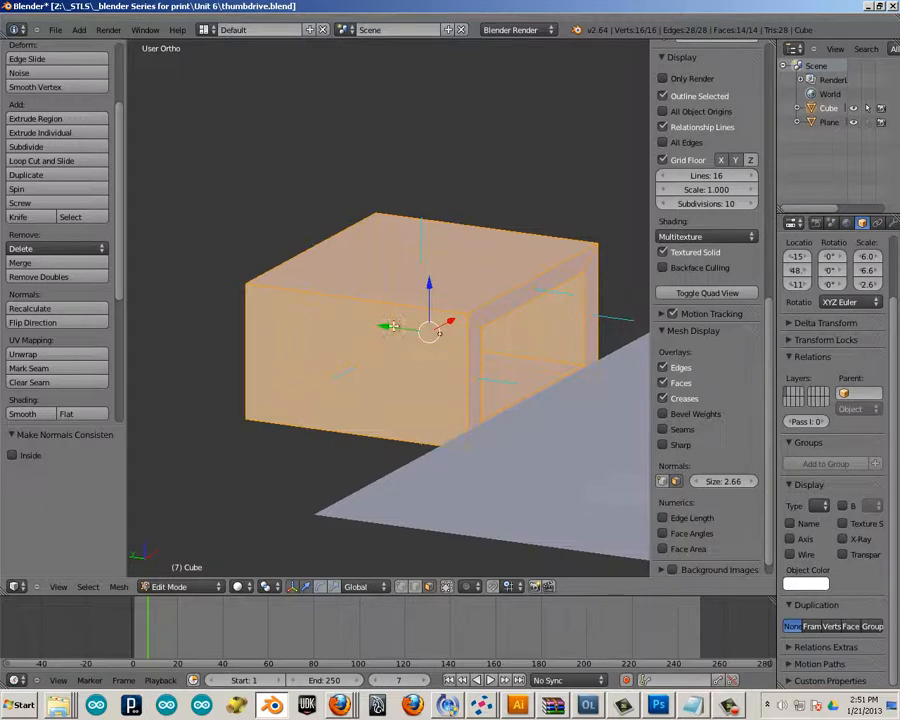
# - Move the selected box mesh along Y by about 8.18, away from the reference image, and return to Object Mode
pyautogui.moveTo(390, 325); pyautogui.dragTo(258, 302)
pyautogui.scroll(-7, 300, 310)
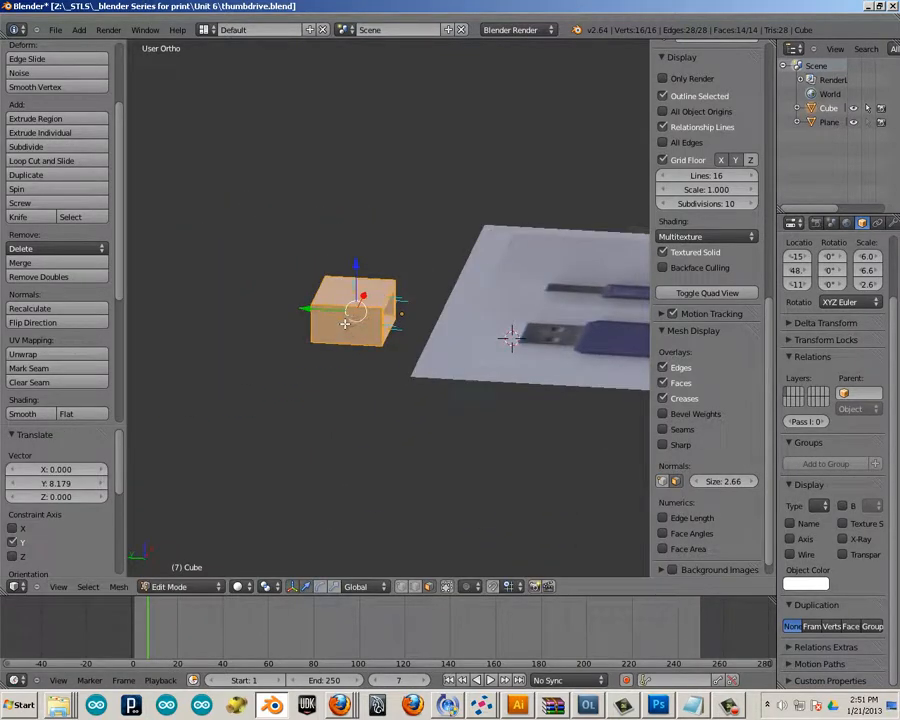
pyautogui.press('KP_1')
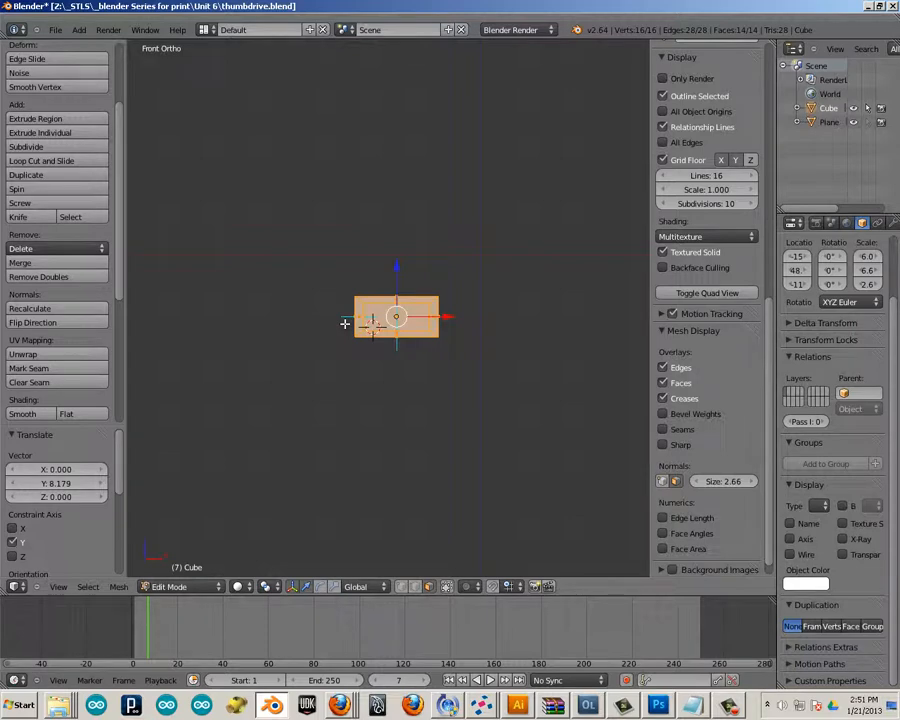
pyautogui.press('KP_3')
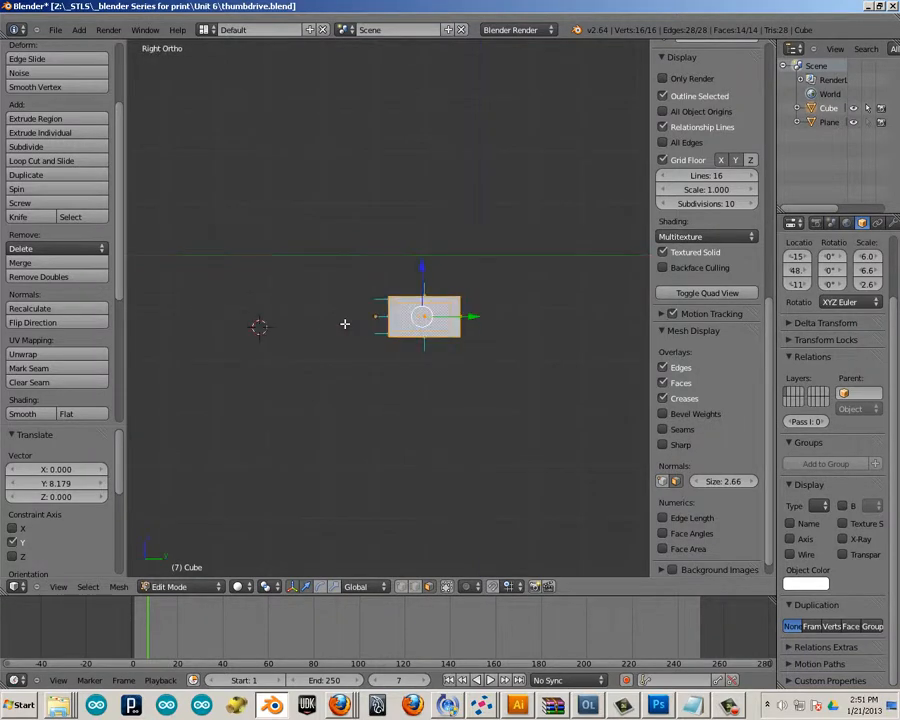
pyautogui.moveTo(364, 331)
pyautogui.mouseDown(button='middle')
pyautogui.moveTo(413, 345)
pyautogui.moveTo(380, 342)
pyautogui.mouseUp(button='middle')
pyautogui.press('KP_3')
pyautogui.press('Tab')
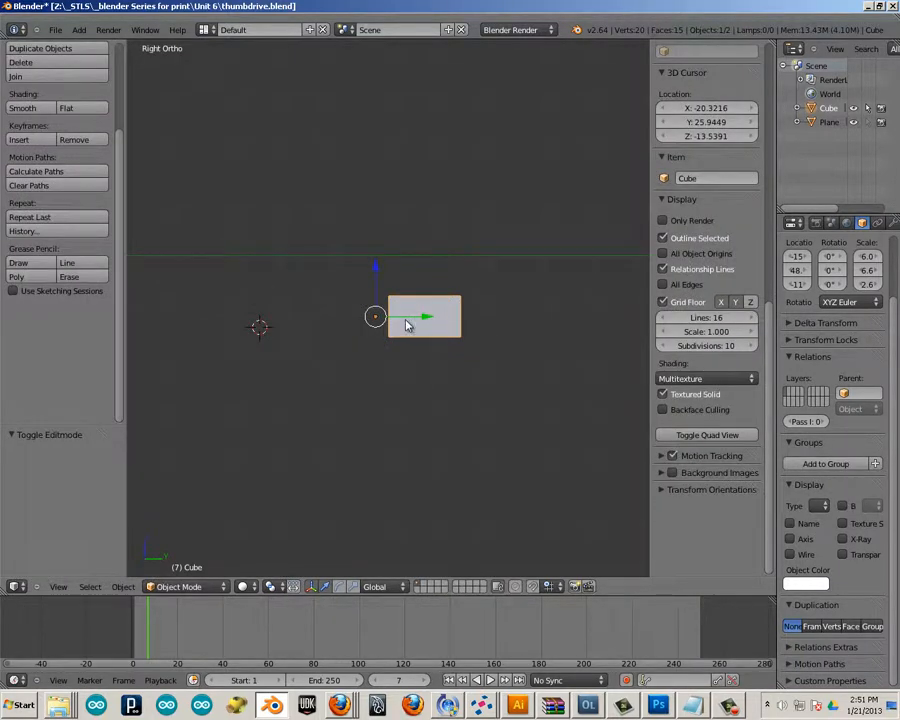
# - Rotate the hollow box to an X rotation of -90° so its open end faces up, and deselect it
pyautogui.hotkey('ctrl', 'alt', 'r')
pyautogui.moveTo(427, 286); pyautogui.dragTo(396, 347)
pyautogui.scroll(10, 713, 205)
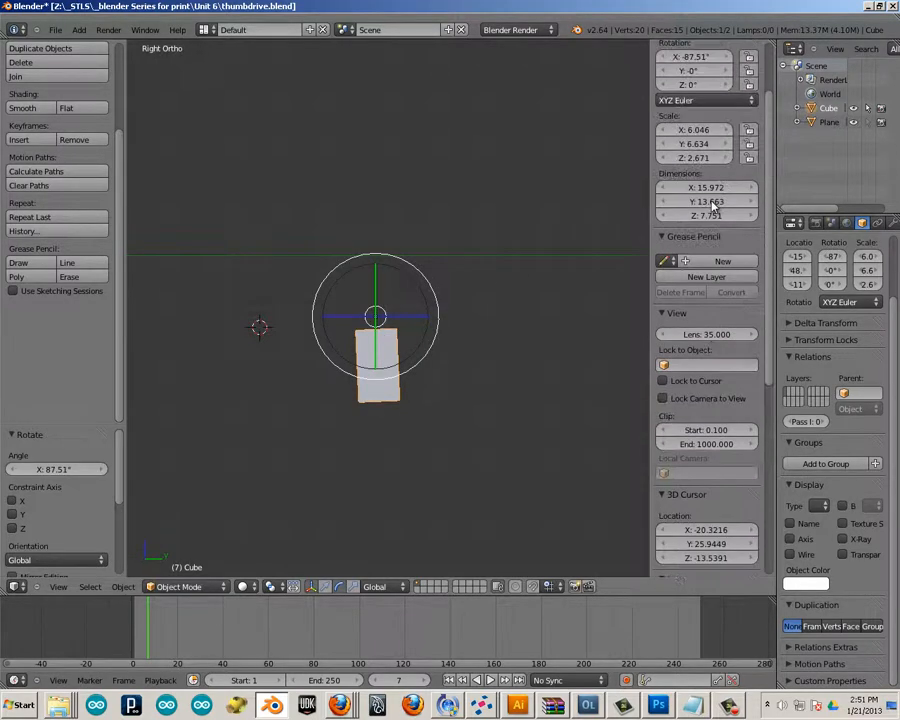
pyautogui.scroll(4, 713, 205)
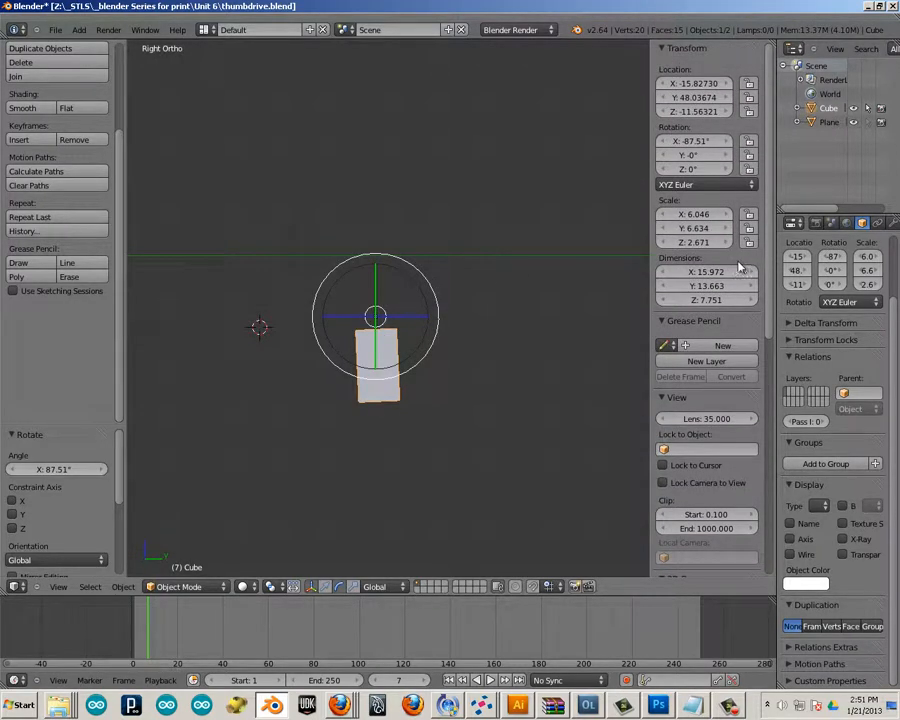
pyautogui.click(703, 140)
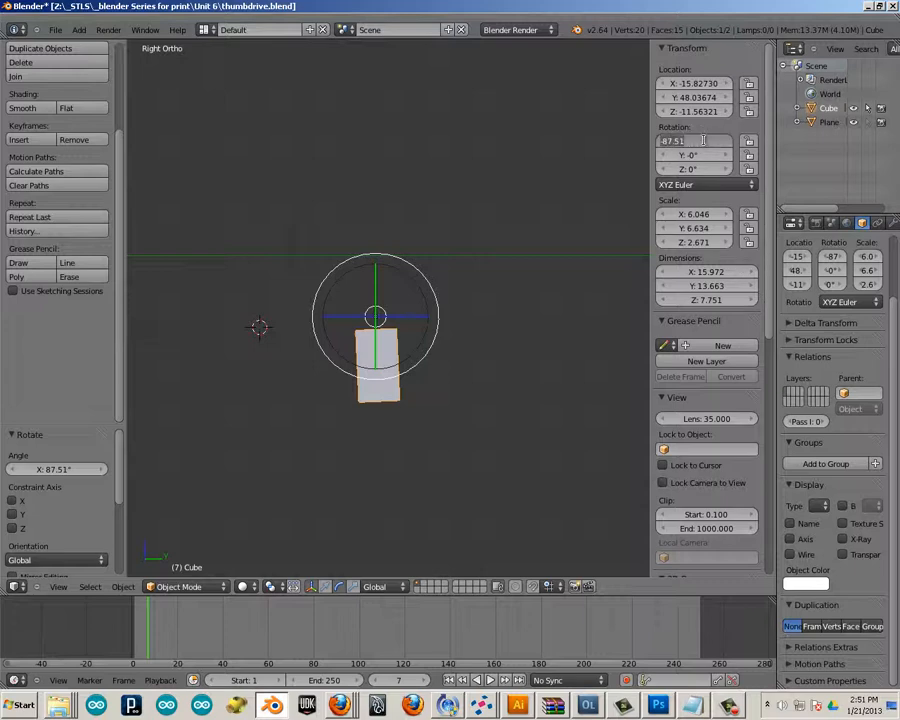
pyautogui.press('BackSpace')
pyautogui.write('-90')
pyautogui.press('Return')
pyautogui.press('a')
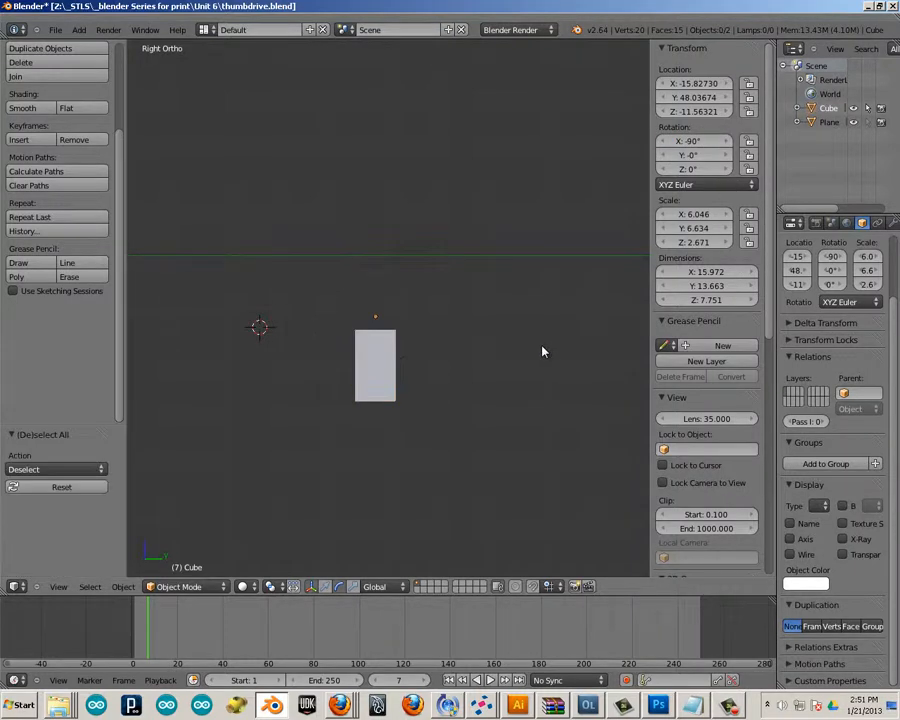
# - Select the upright box and move it along Y by about 31.9, farther from the reference image plane
pyautogui.press('z')
pyautogui.press('z')
pyautogui.moveTo(434, 368); pyautogui.dragTo(382, 358, button='middle')
pyautogui.rightClick(384, 354)
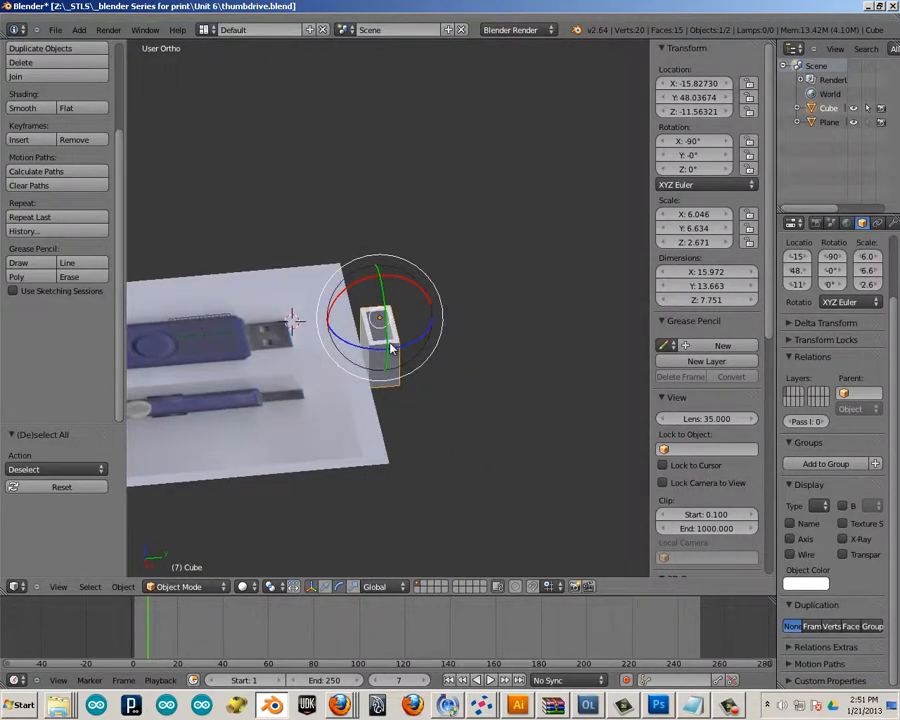
pyautogui.hotkey('ctrl', 'alt', 'g')
pyautogui.moveTo(428, 314); pyautogui.dragTo(550, 322)
pyautogui.keyDown('shift'); pyautogui.moveTo(501, 352); pyautogui.dragTo(422, 392, button='middle'); pyautogui.keyUp('shift')
pyautogui.scroll(6, 506, 388)
pyautogui.moveTo(508, 389); pyautogui.dragTo(576, 336, button='middle')
pyautogui.keyDown('shift'); pyautogui.moveTo(539, 337); pyautogui.dragTo(482, 340, button='middle'); pyautogui.keyUp('shift')
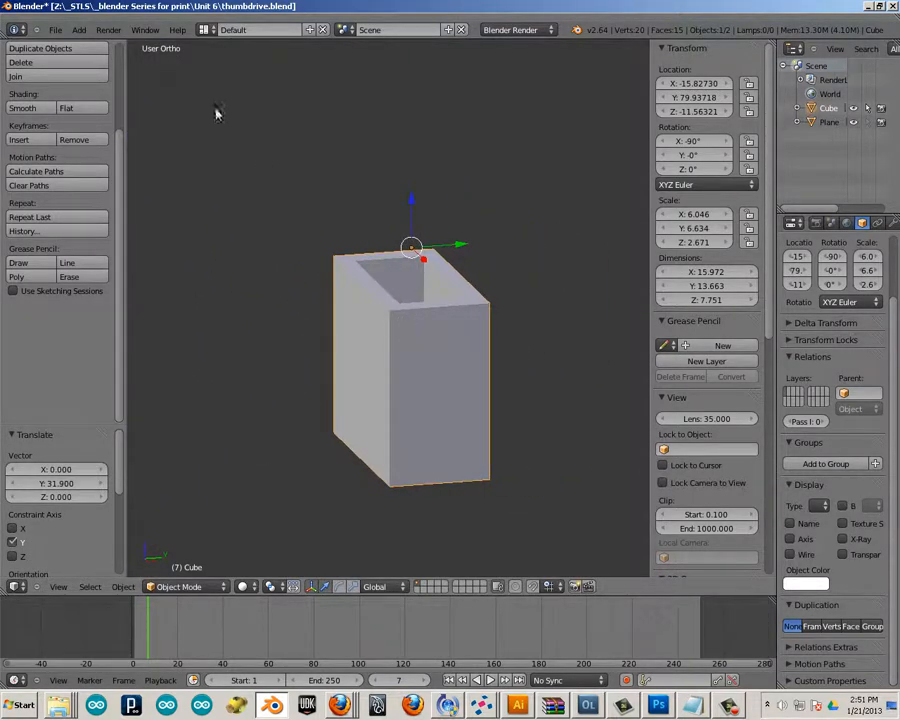
# - Export the selected box as an STL file named thumbdrivetop in the Unit 6 folder
pyautogui.click(55, 29)
pyautogui.moveTo(104, 259)
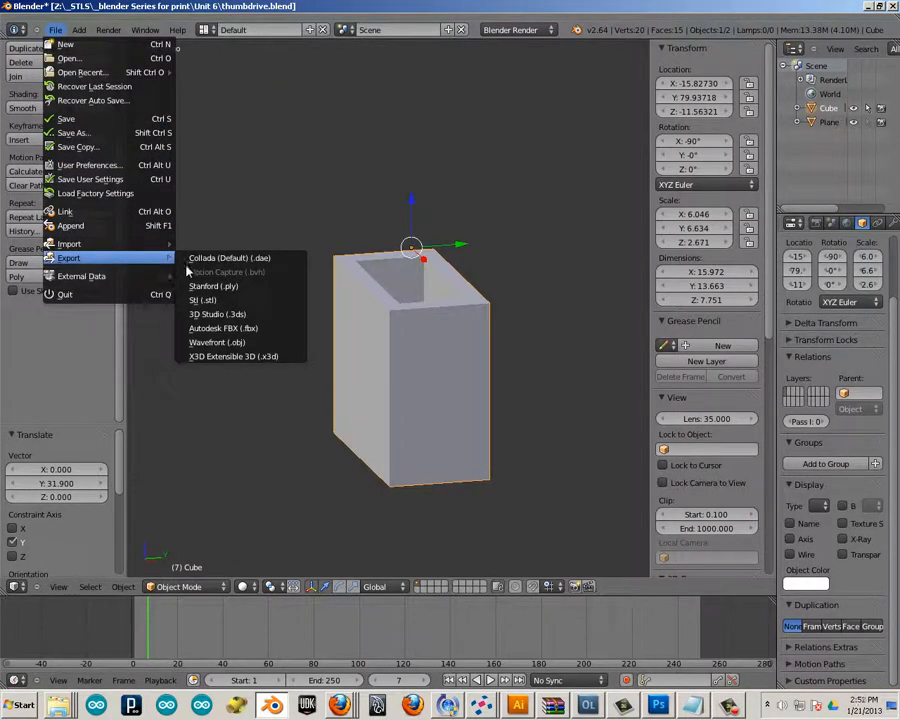
pyautogui.click(252, 301)
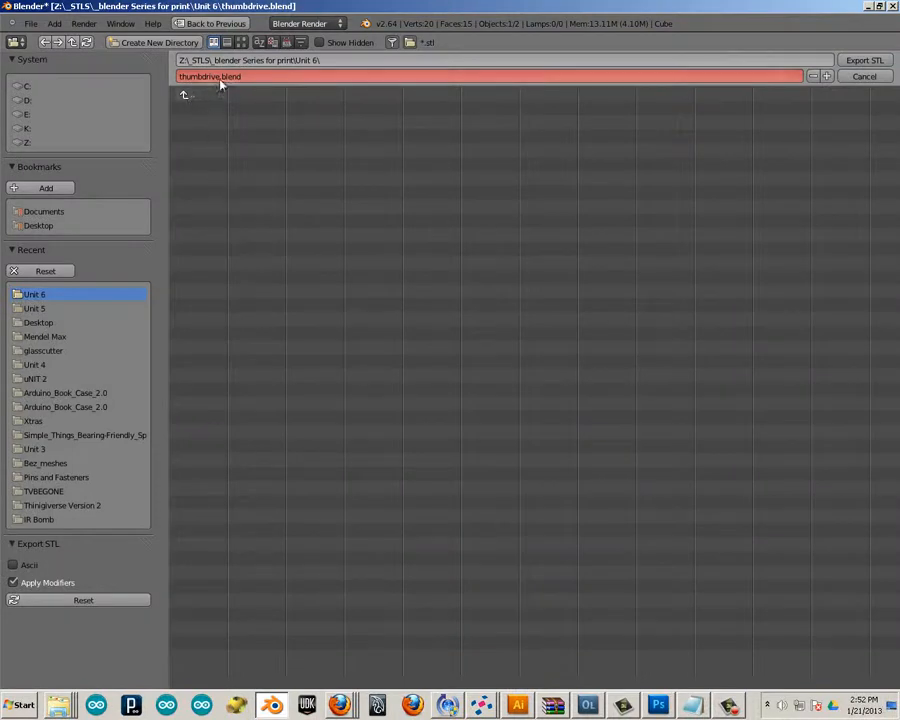
pyautogui.click(297, 77)
pyautogui.click(292, 78)
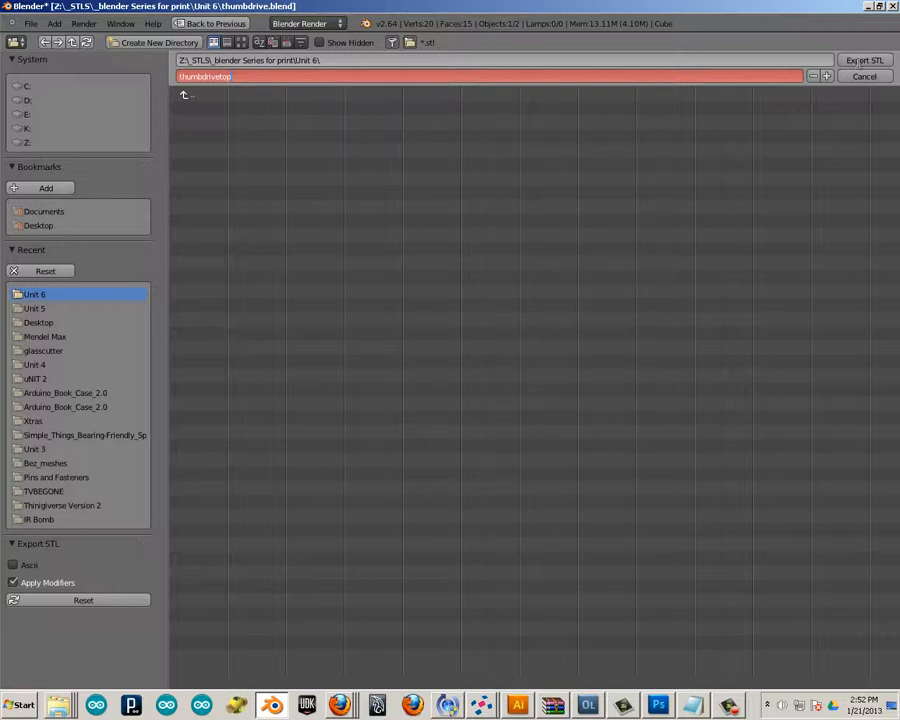
pyautogui.click(863, 61)
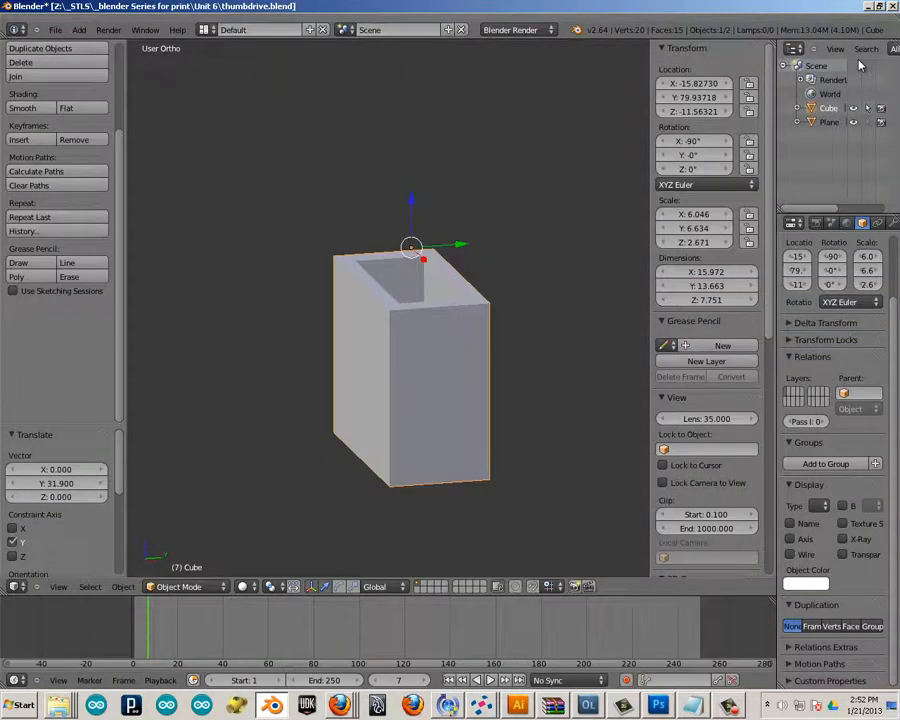